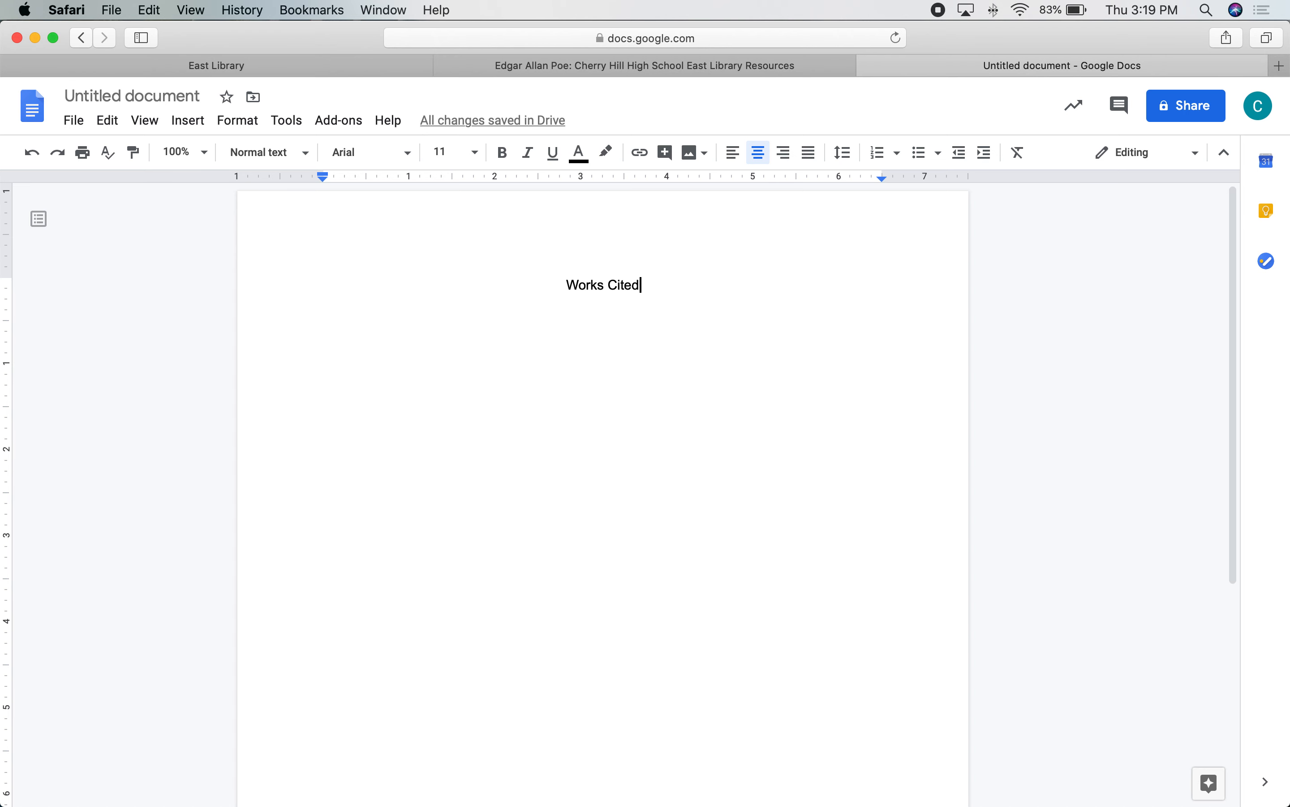
- Paste the MLA citation of the Salem Press Biographical Encyclopedia article from EBSCO onto a new left-aligned line under the Works Cited heading
key(Return)
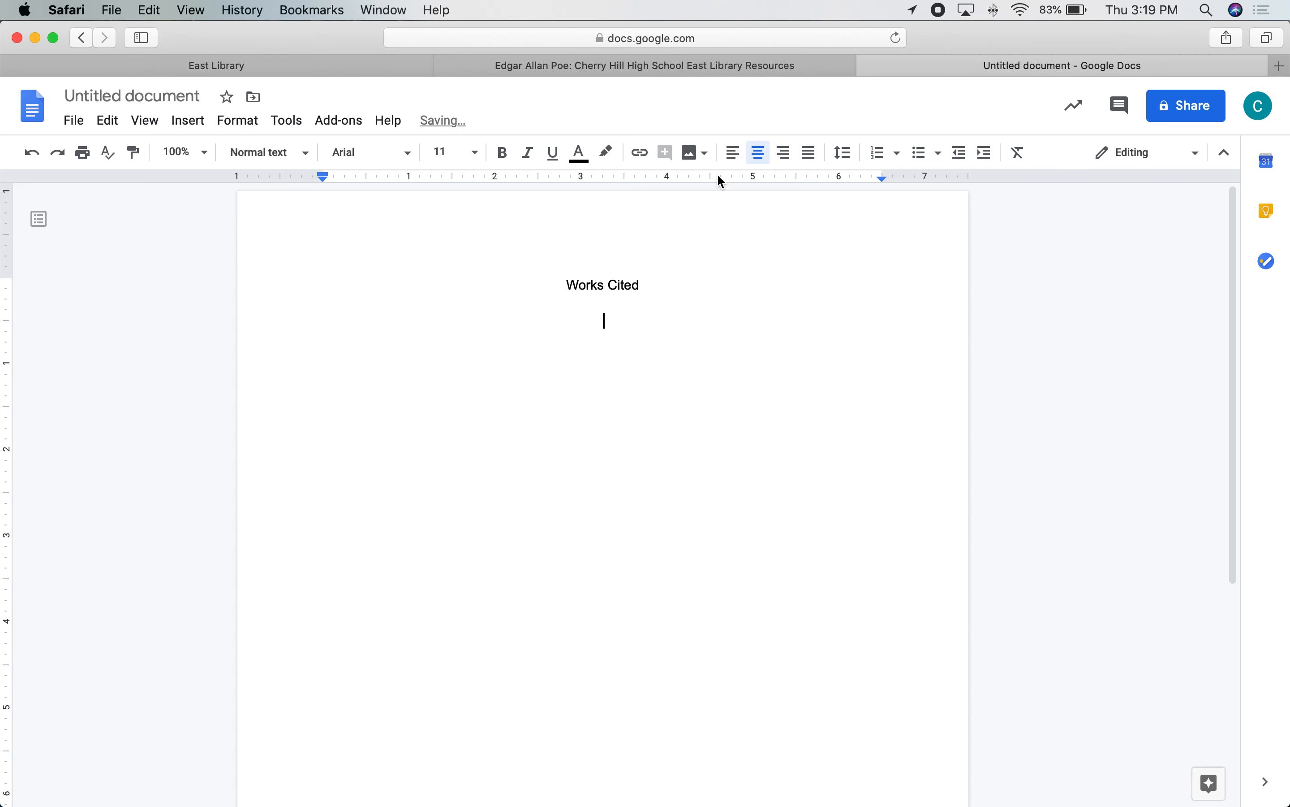
click(732, 160)
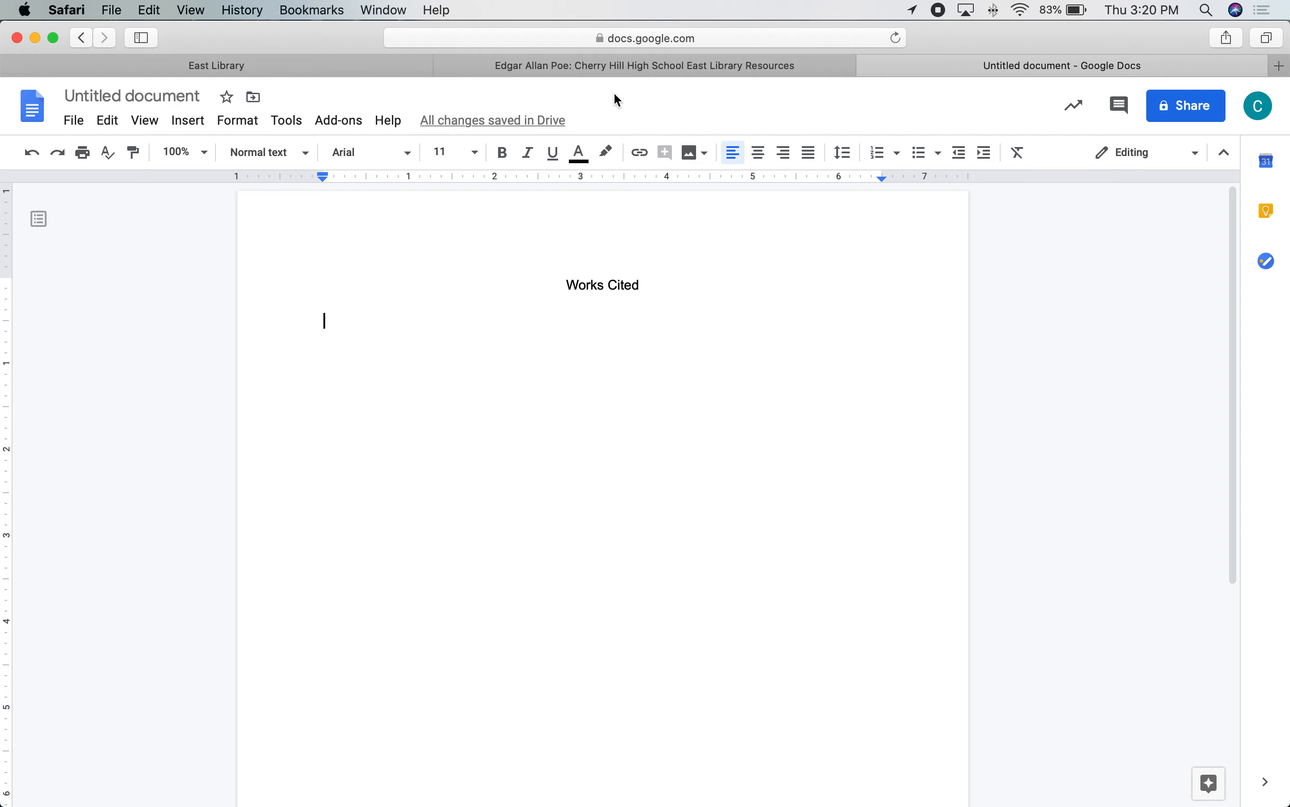
click(643, 69)
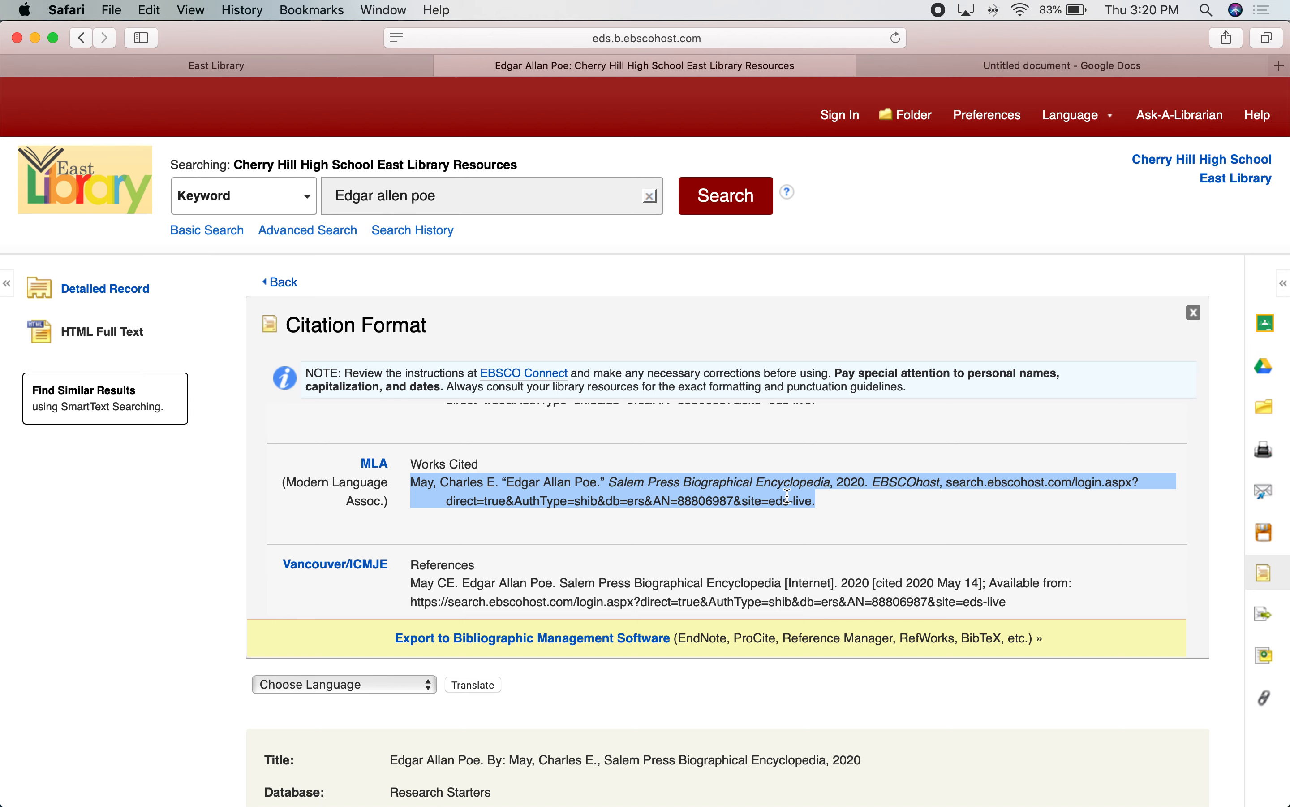
right_click(662, 489)
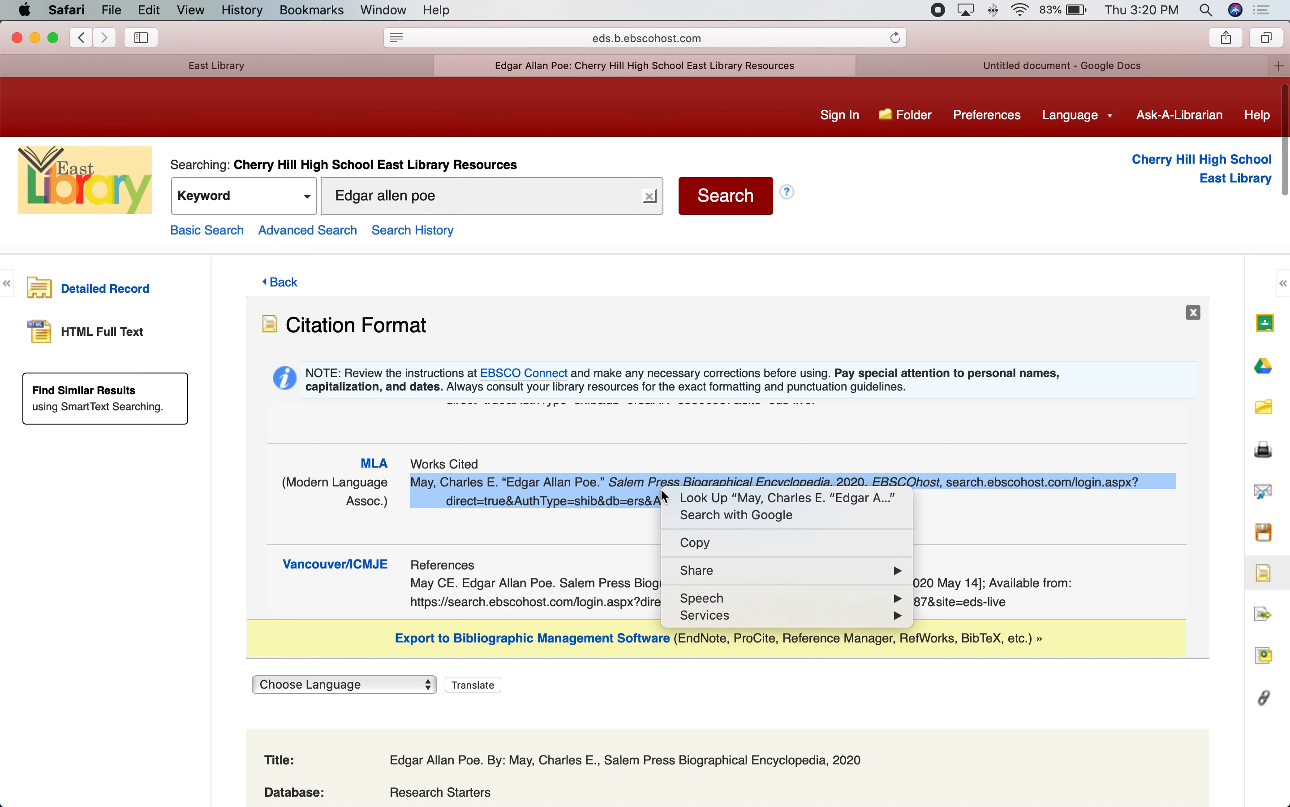
click(688, 541)
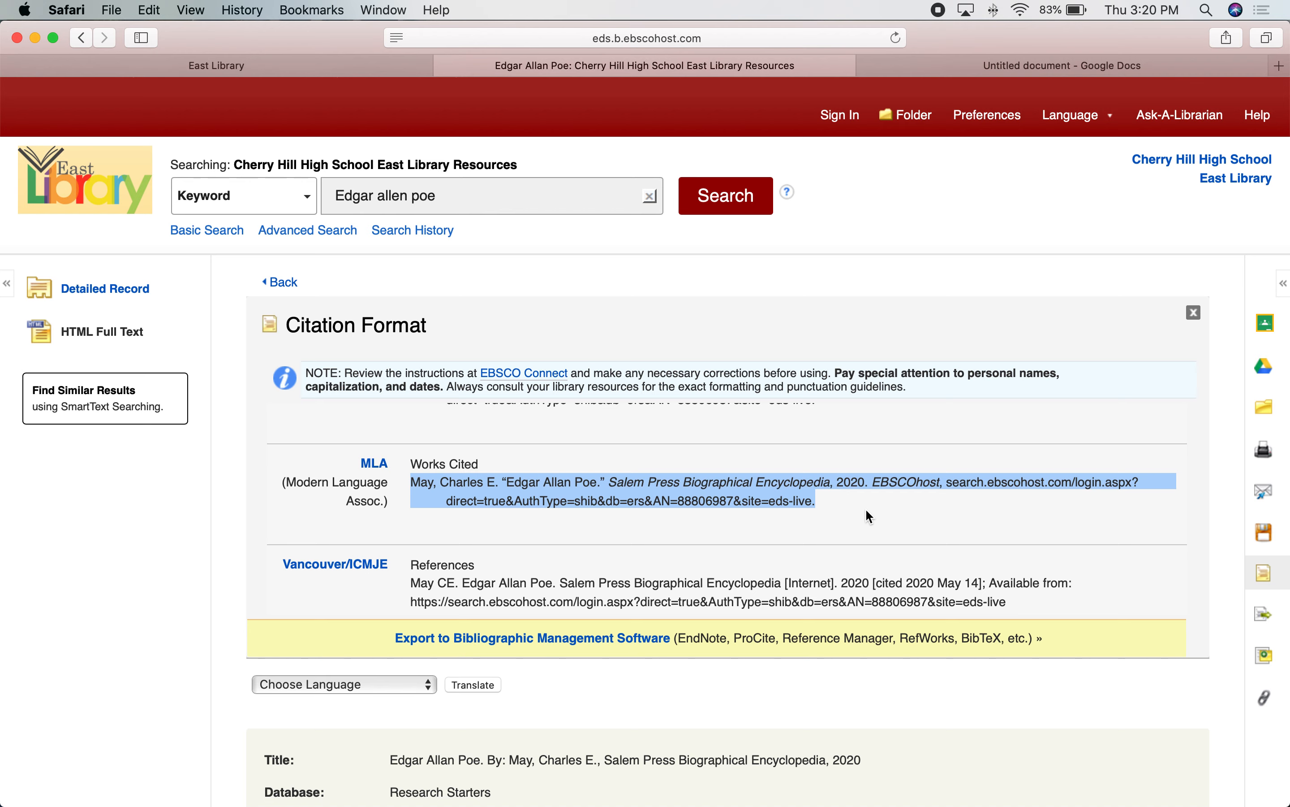
click(987, 65)
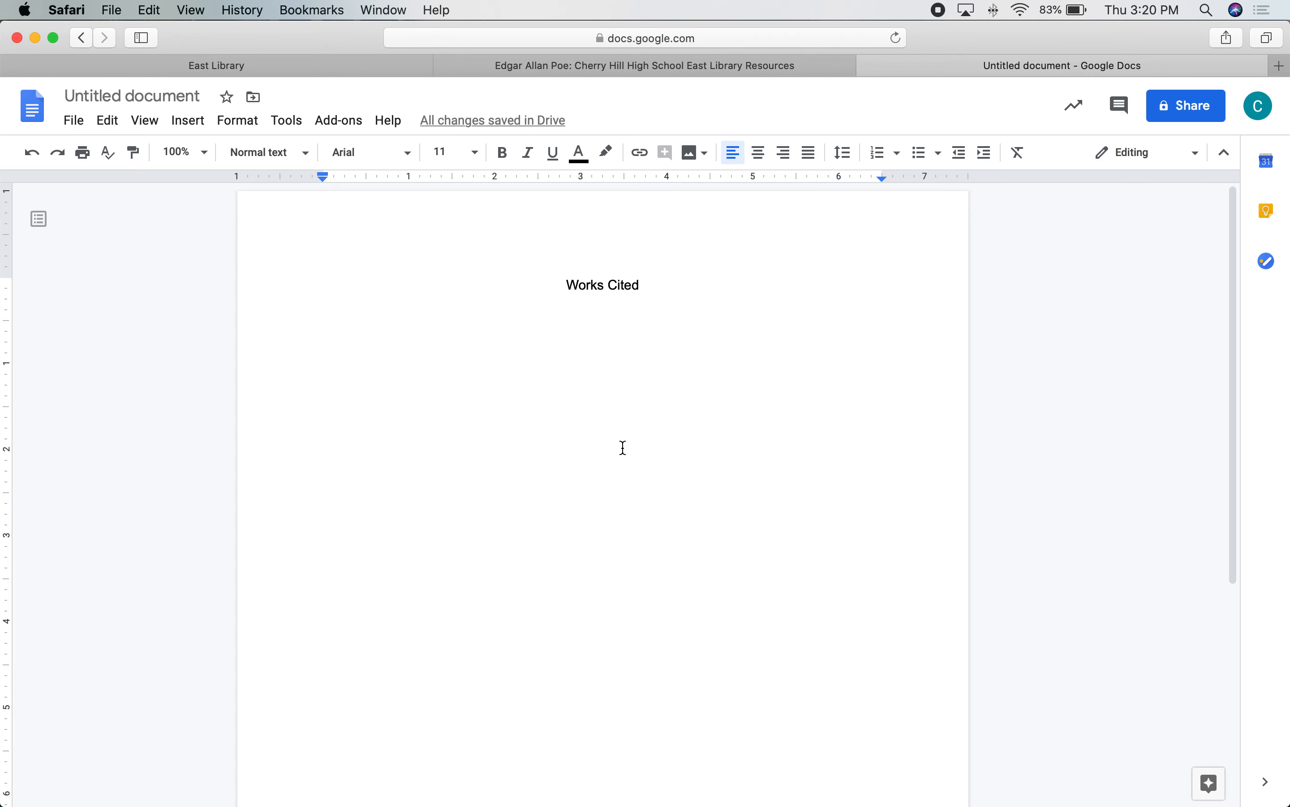
key(super+v)
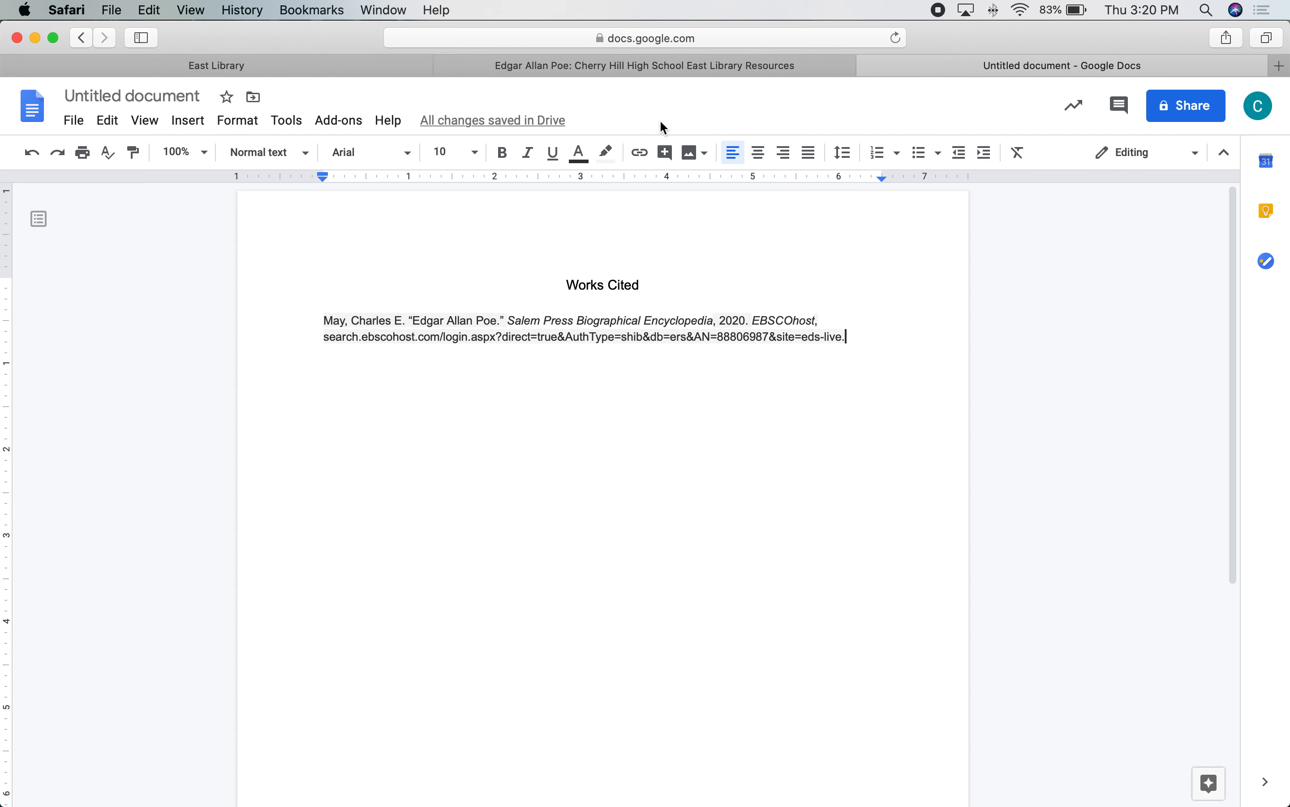
click(629, 67)
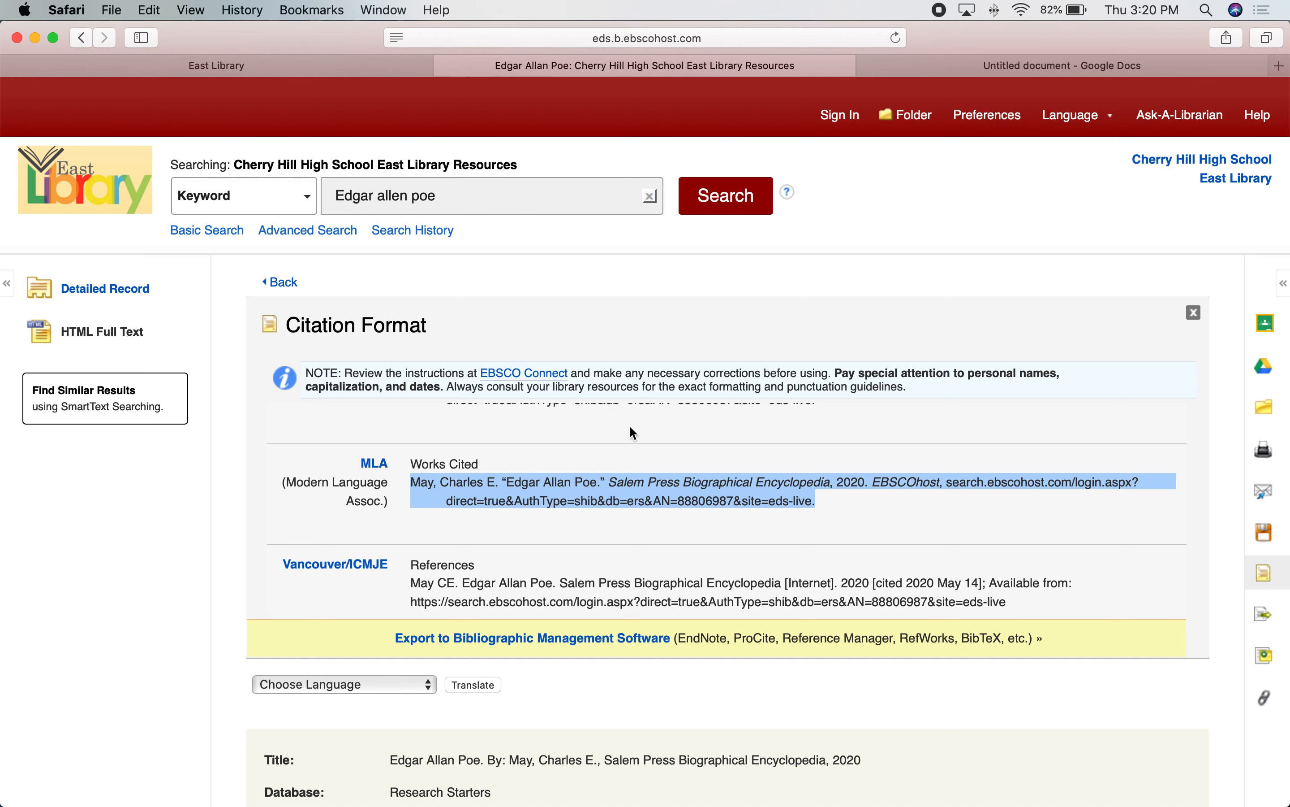
click(988, 64)
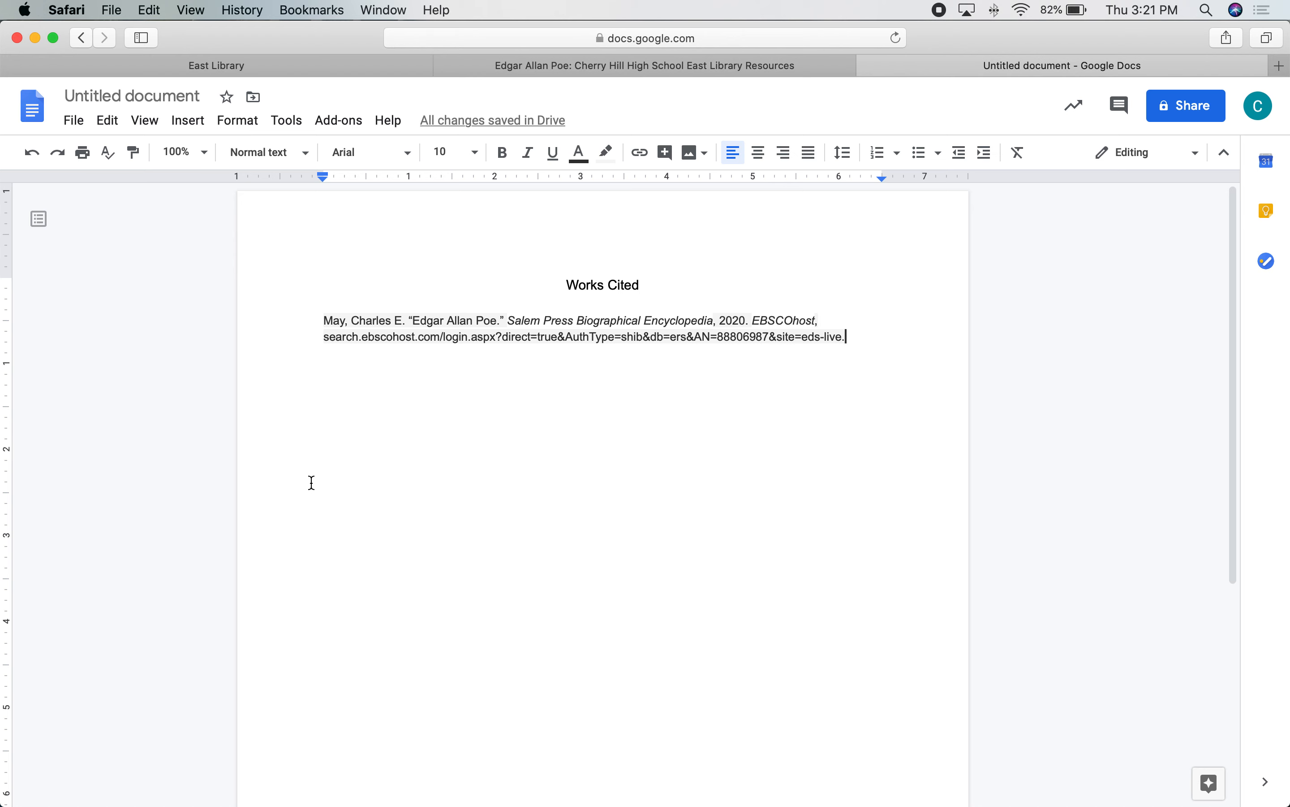
- Add a new line after the first citation, and open the eBook "Edgar Allan Poe : Stories & Poems" from the EBSCO result list
key(Return)
click(536, 65)
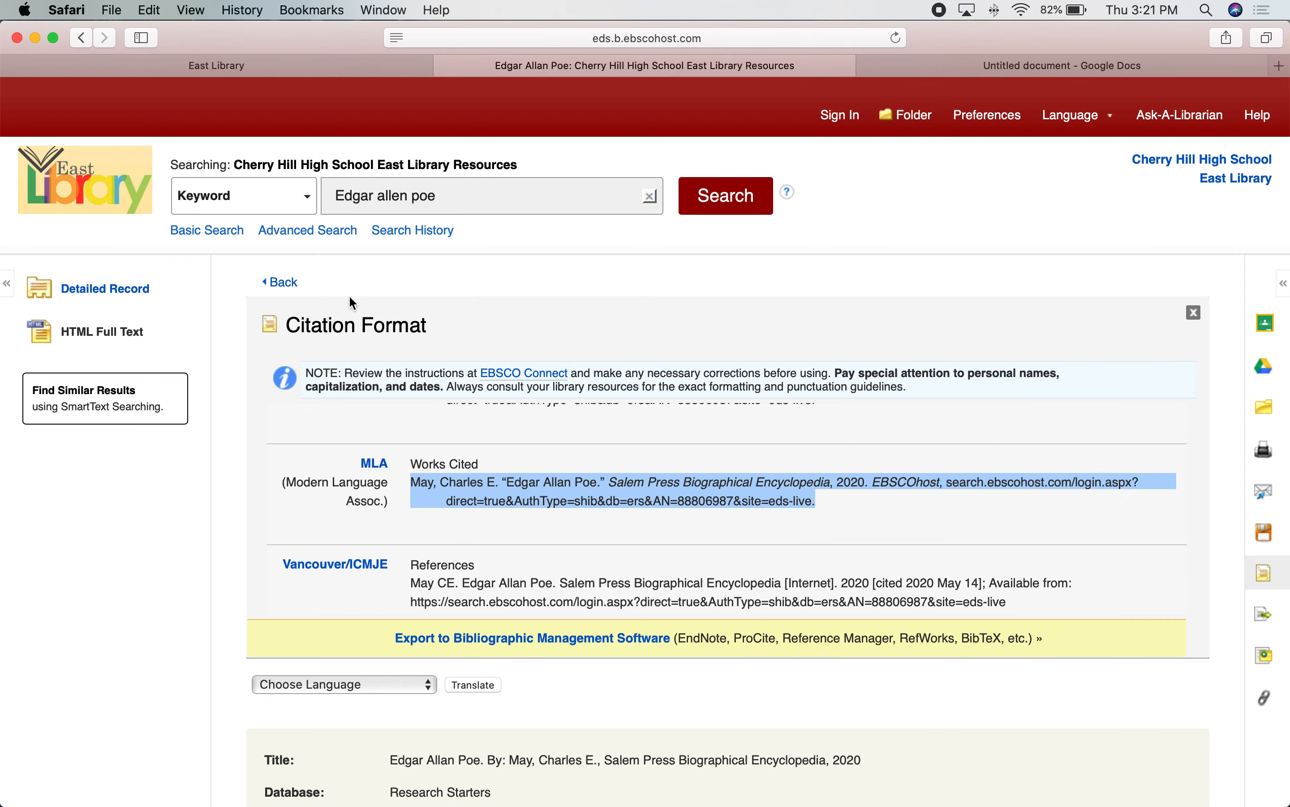
click(290, 287)
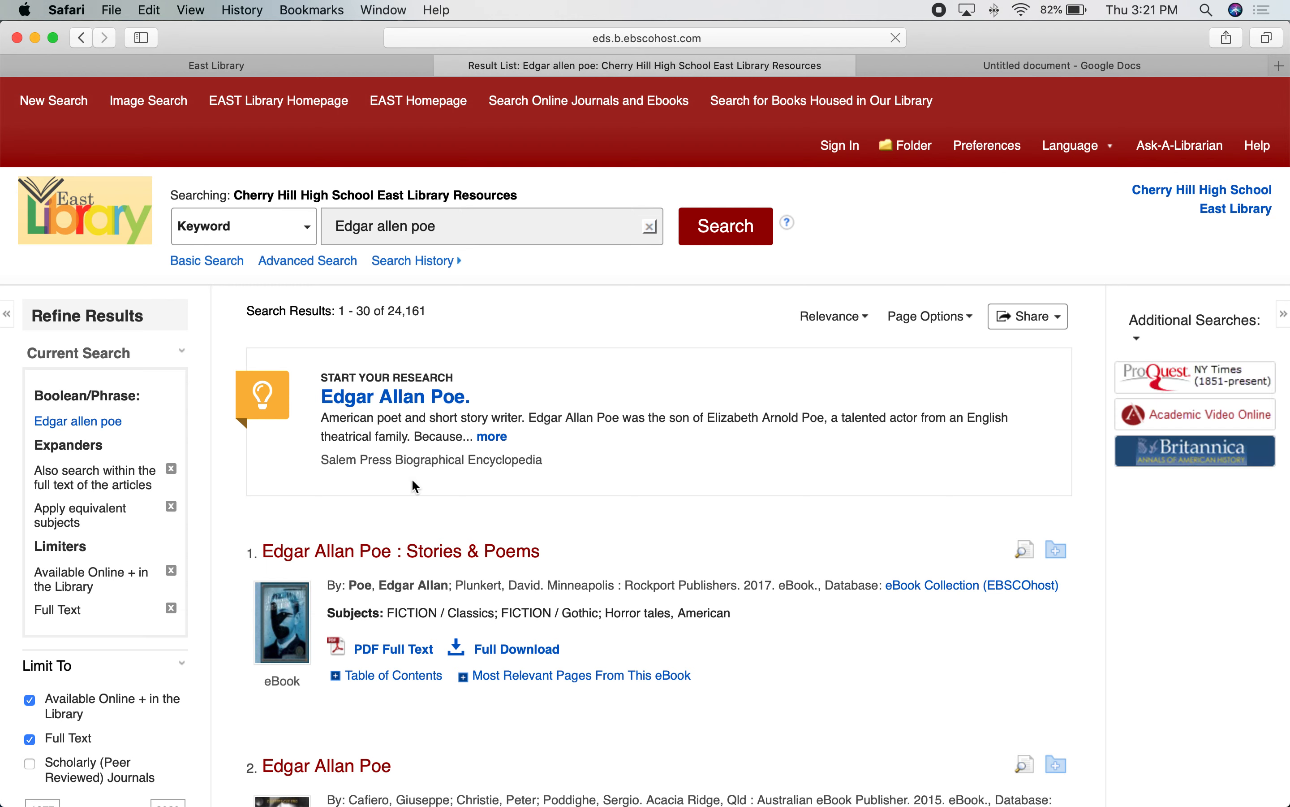
click(343, 571)
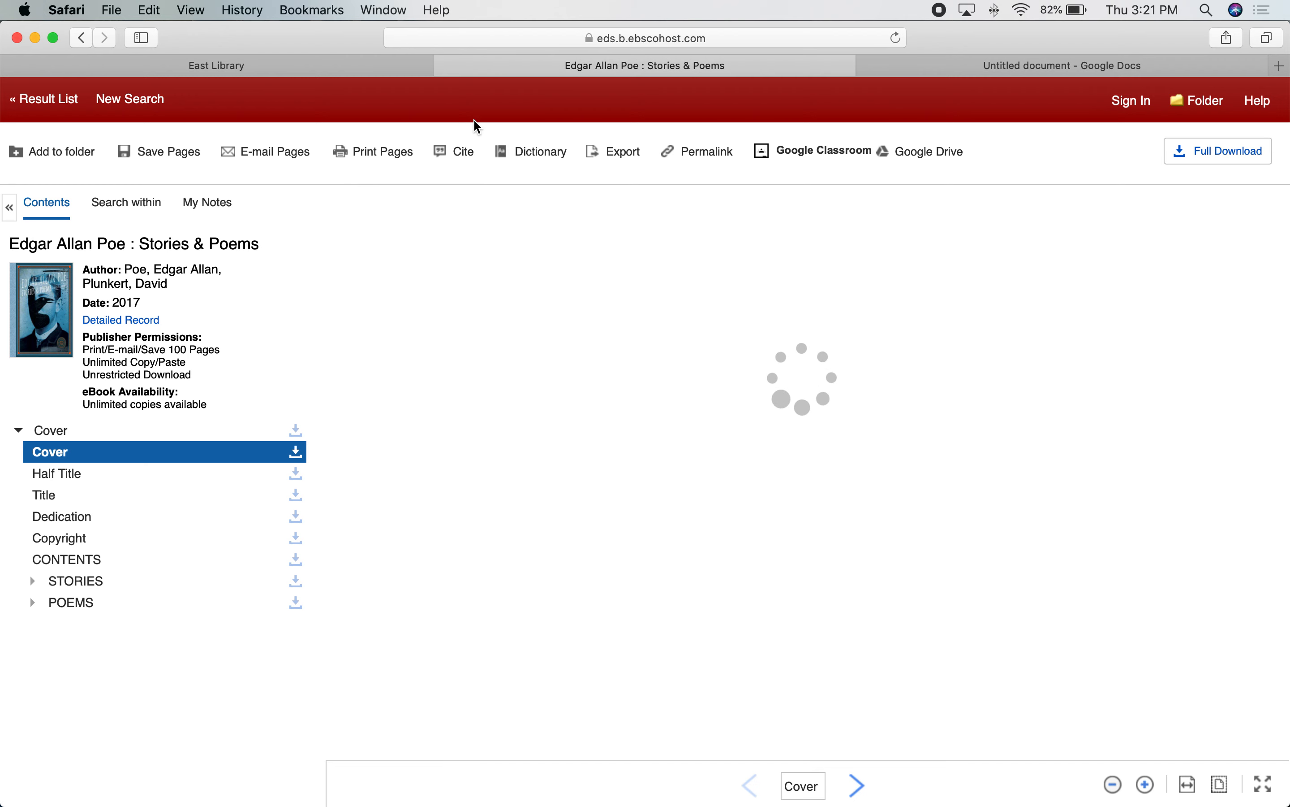
- Copy the MLA citation of the Stories & Poems eBook and paste it below the first entry in the Works Cited document
click(470, 159)
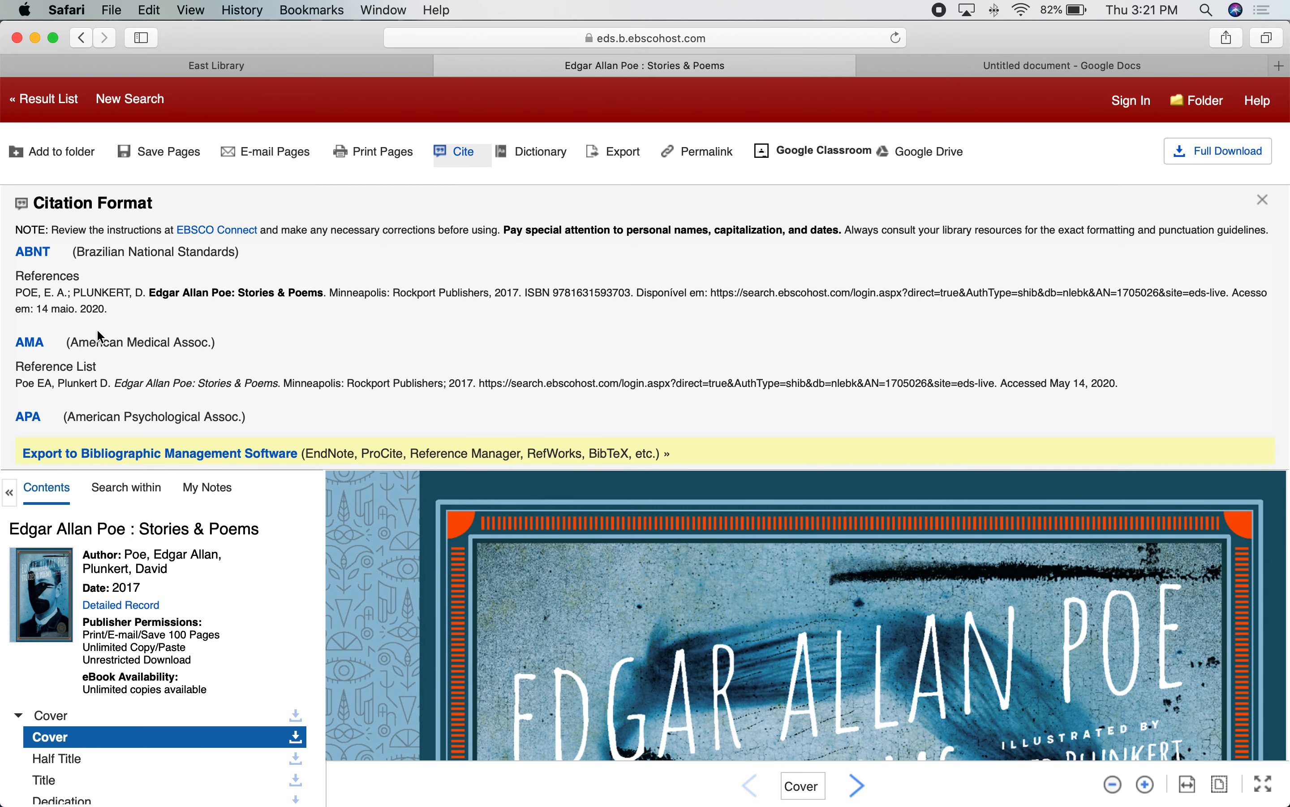
scroll(299, 369, down, 5)
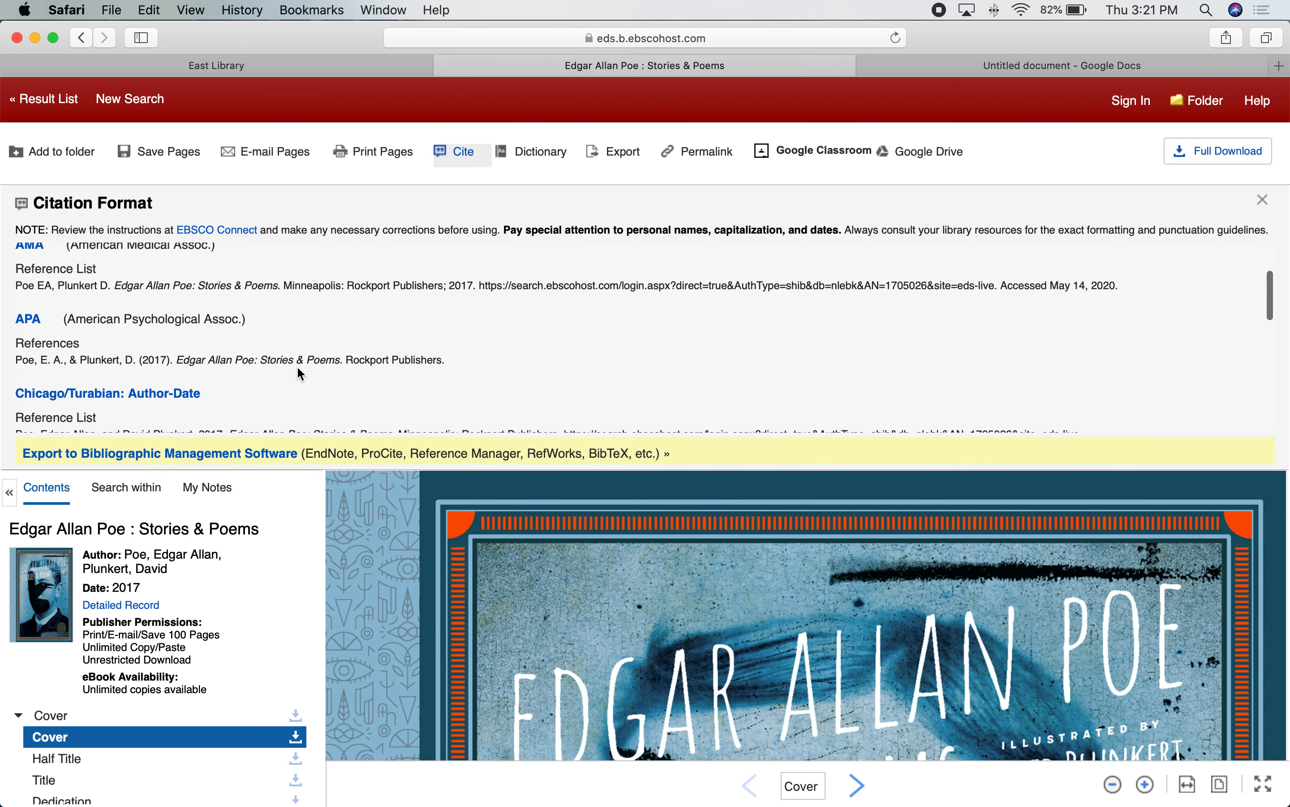
scroll(299, 370, down, 10)
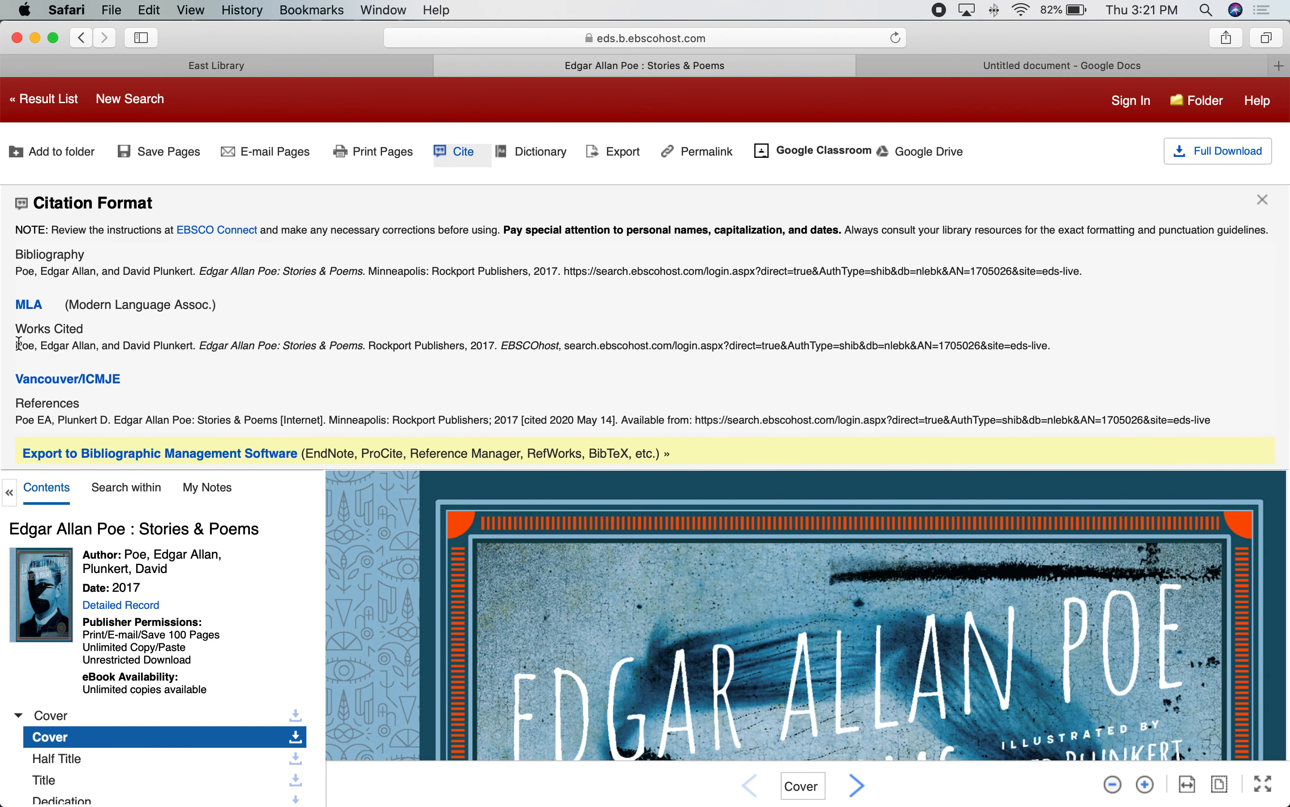
drag(18, 343, 705, 369)
click(985, 337)
triple_click(1046, 345)
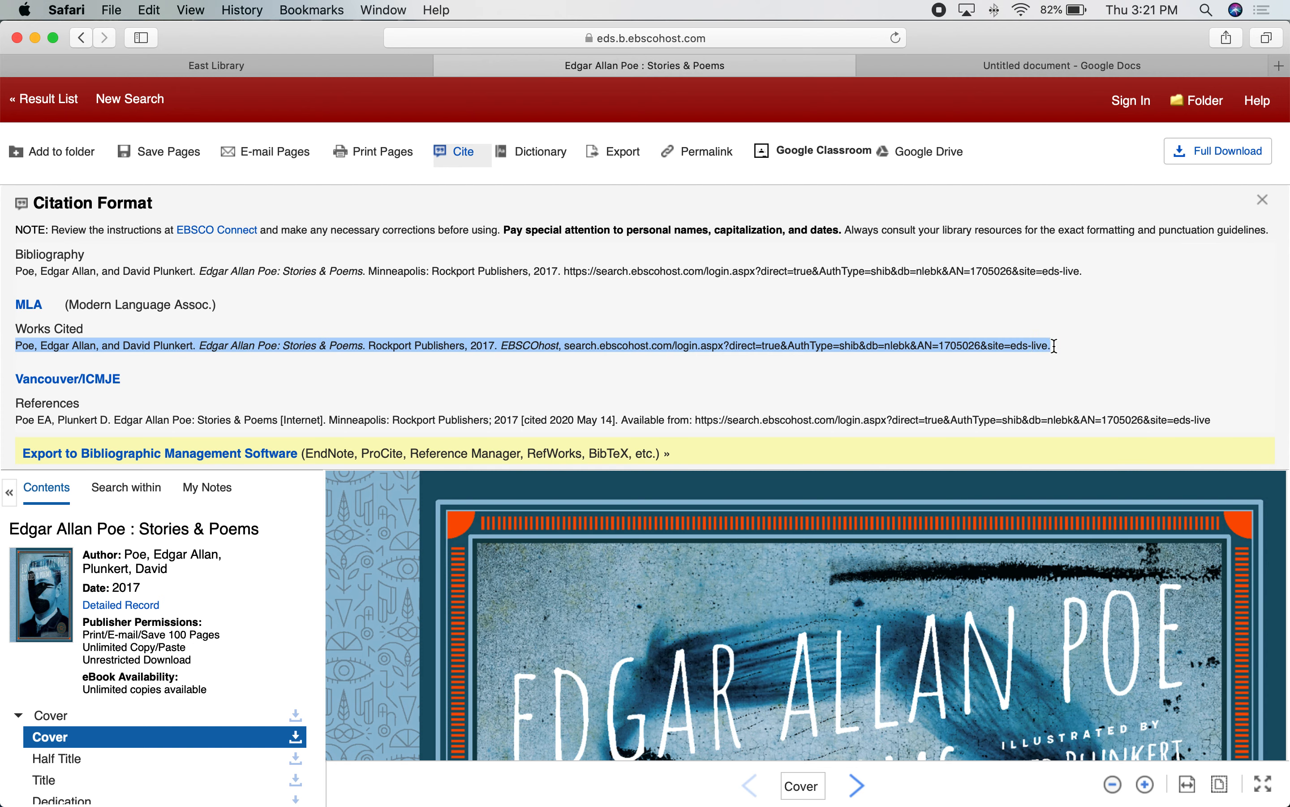
right_click(1027, 347)
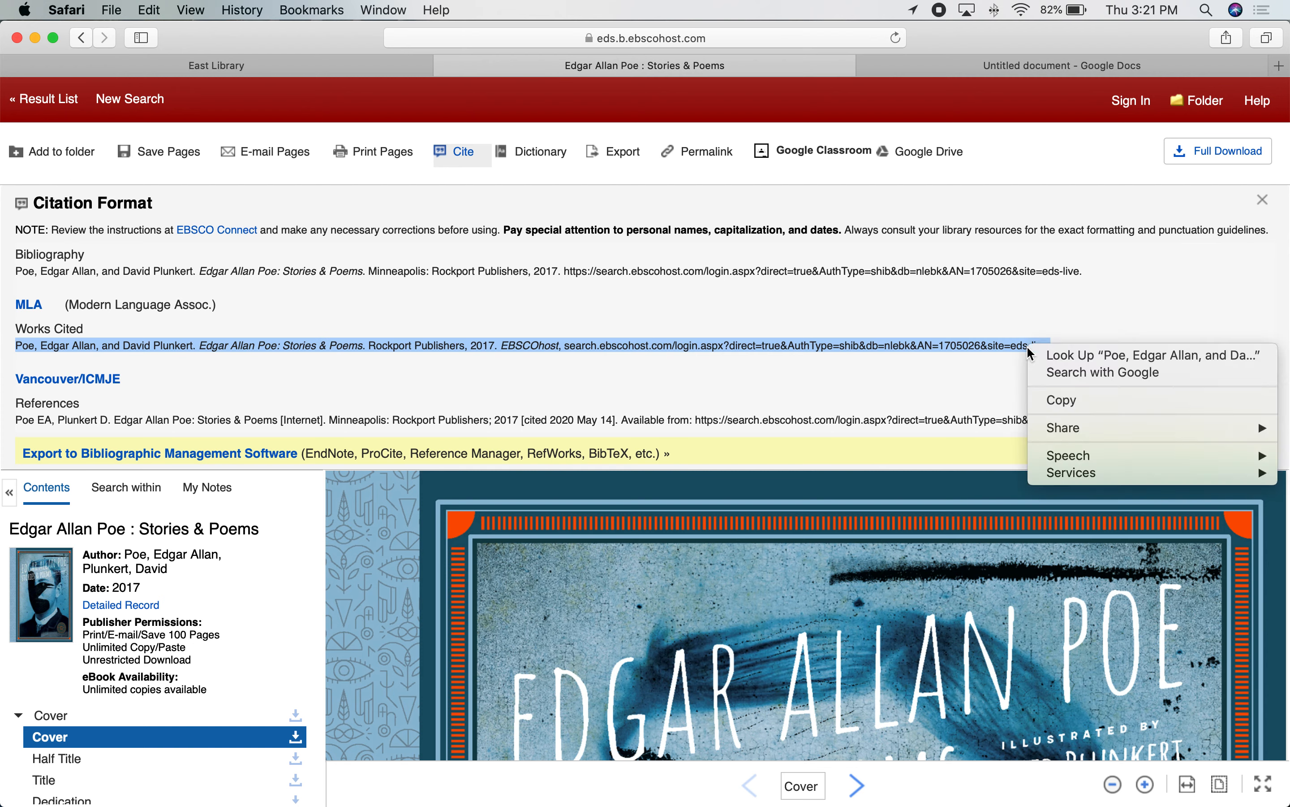
click(1041, 404)
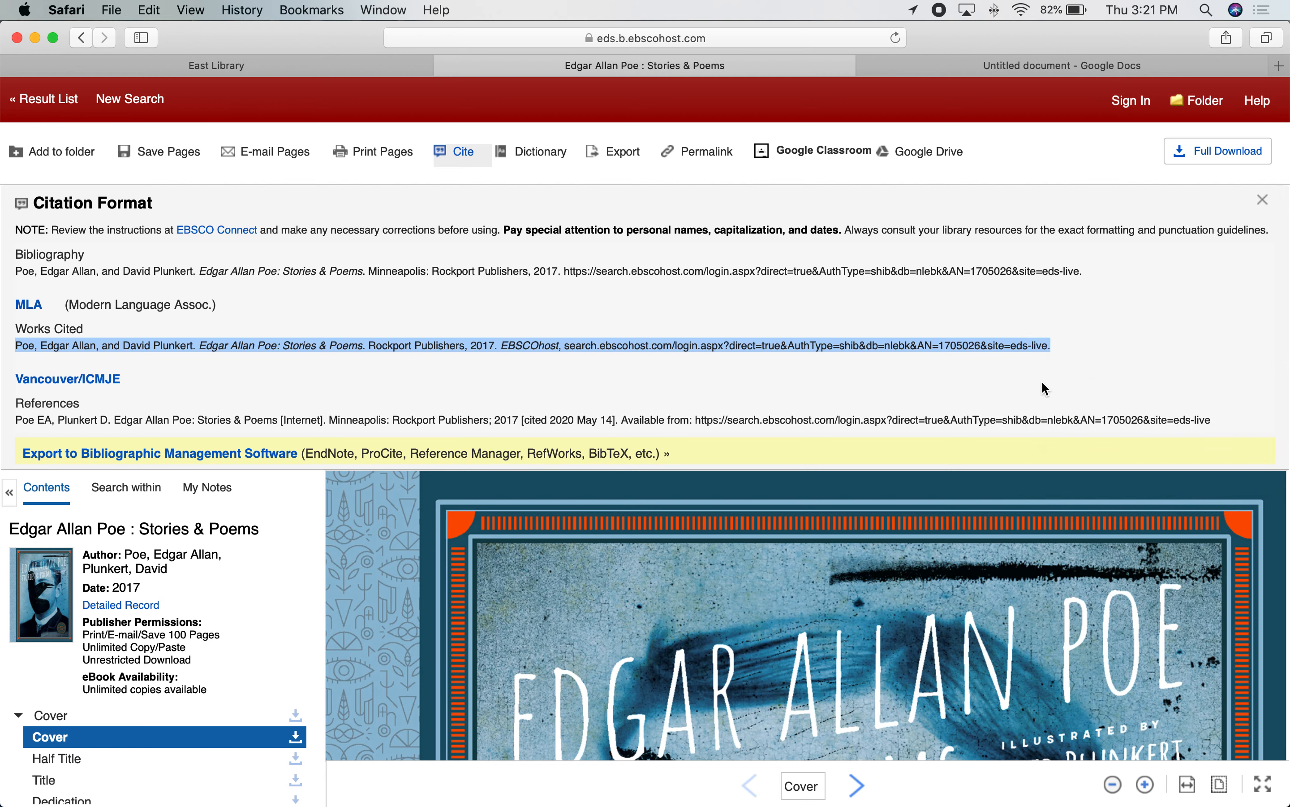
click(962, 72)
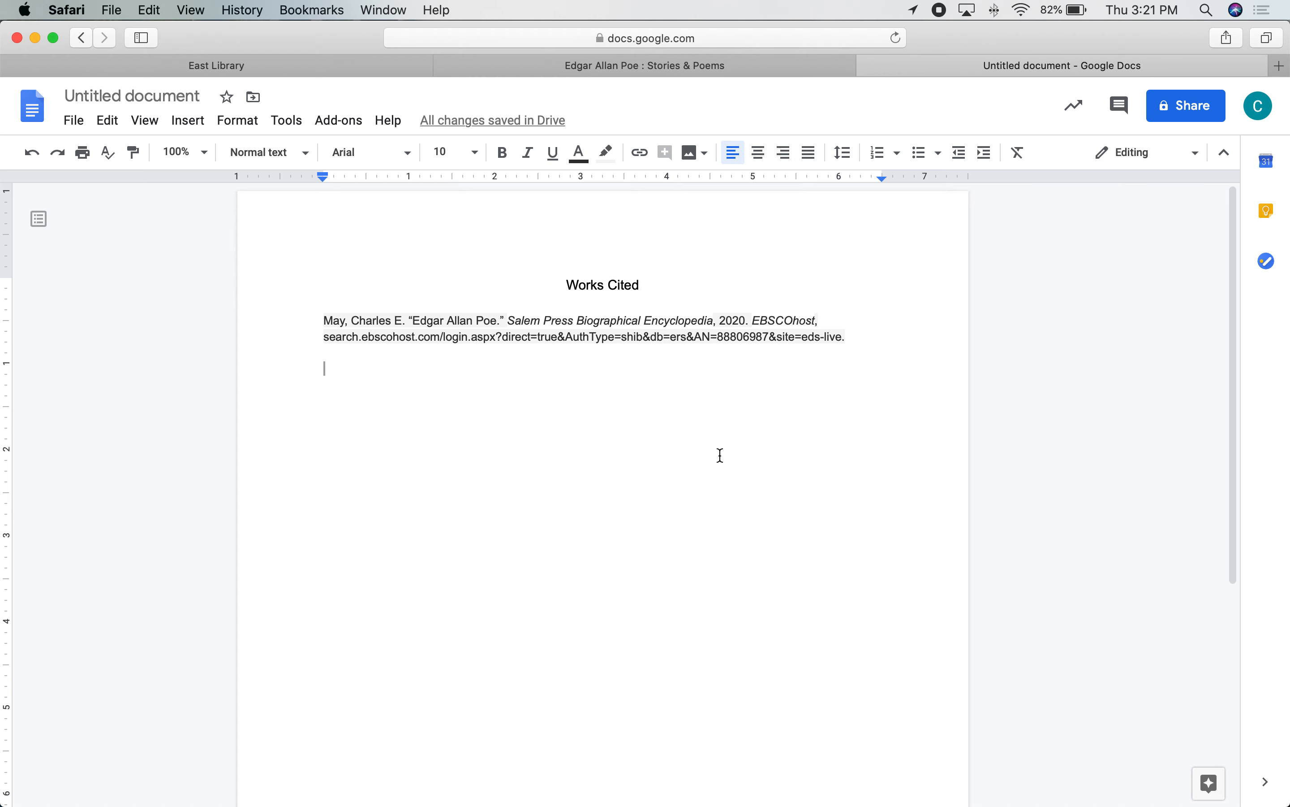
key(super+v)
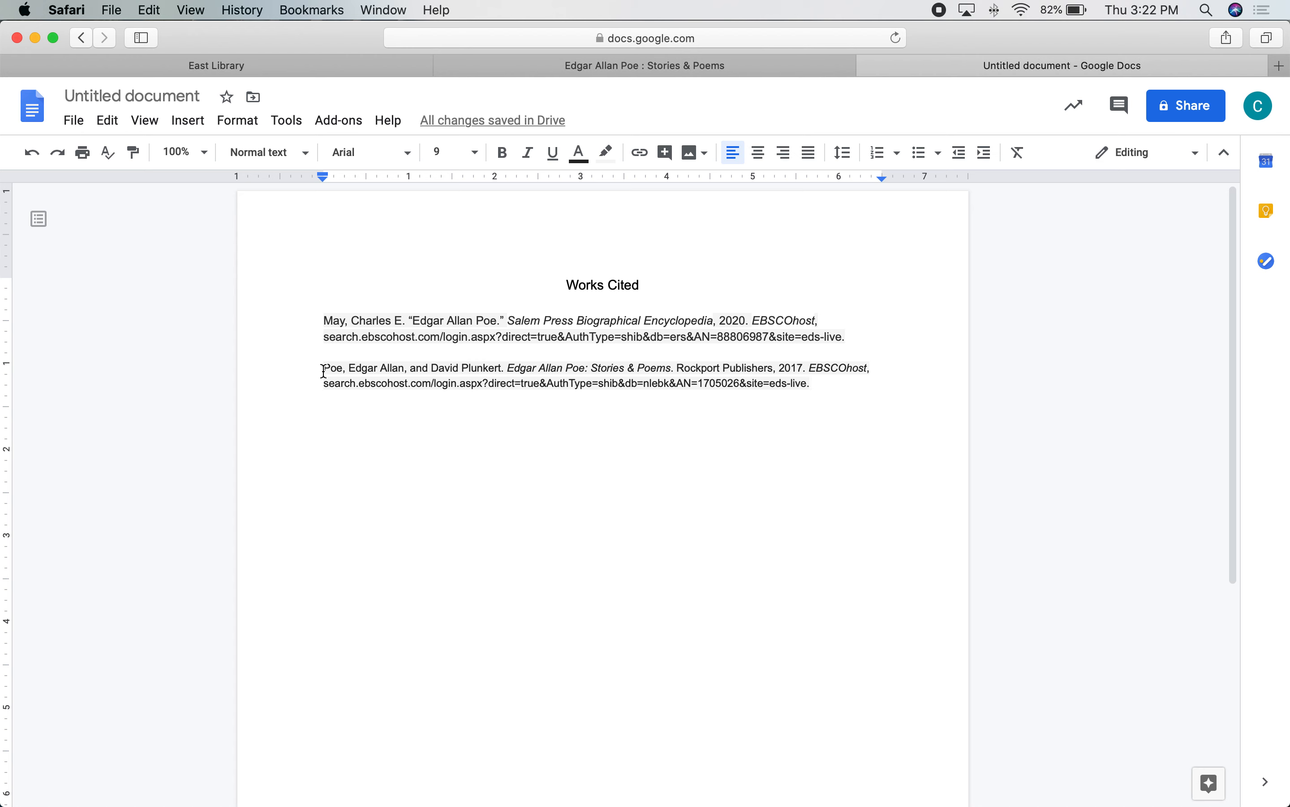
- Compare the opening letters of the two citations to check their alphabetical order
click(322, 320)
click(320, 371)
click(322, 320)
click(320, 369)
click(318, 319)
click(322, 370)
- Return to the EBSCO result list and open the second result, the 2015 eBook "Edgar Allan Poe" from Australian eBook Publisher
click(651, 66)
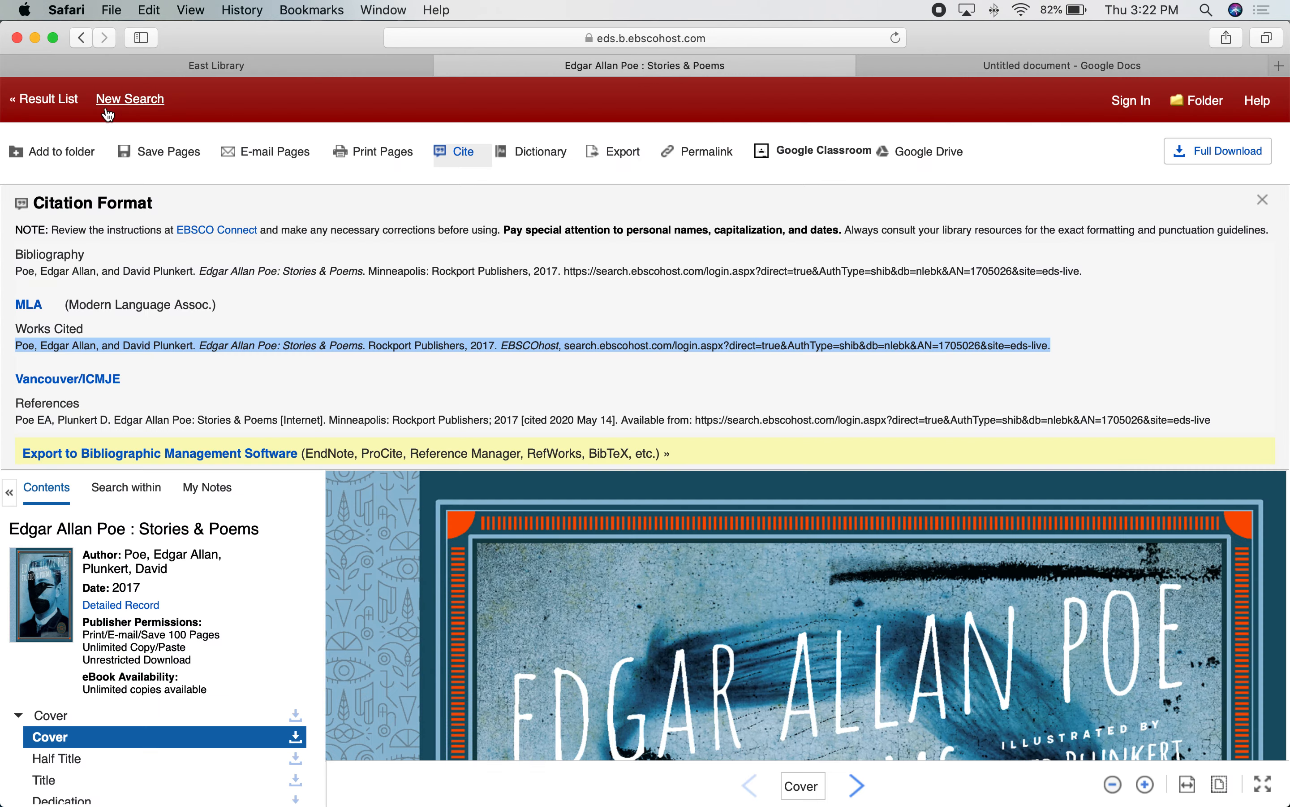
click(71, 98)
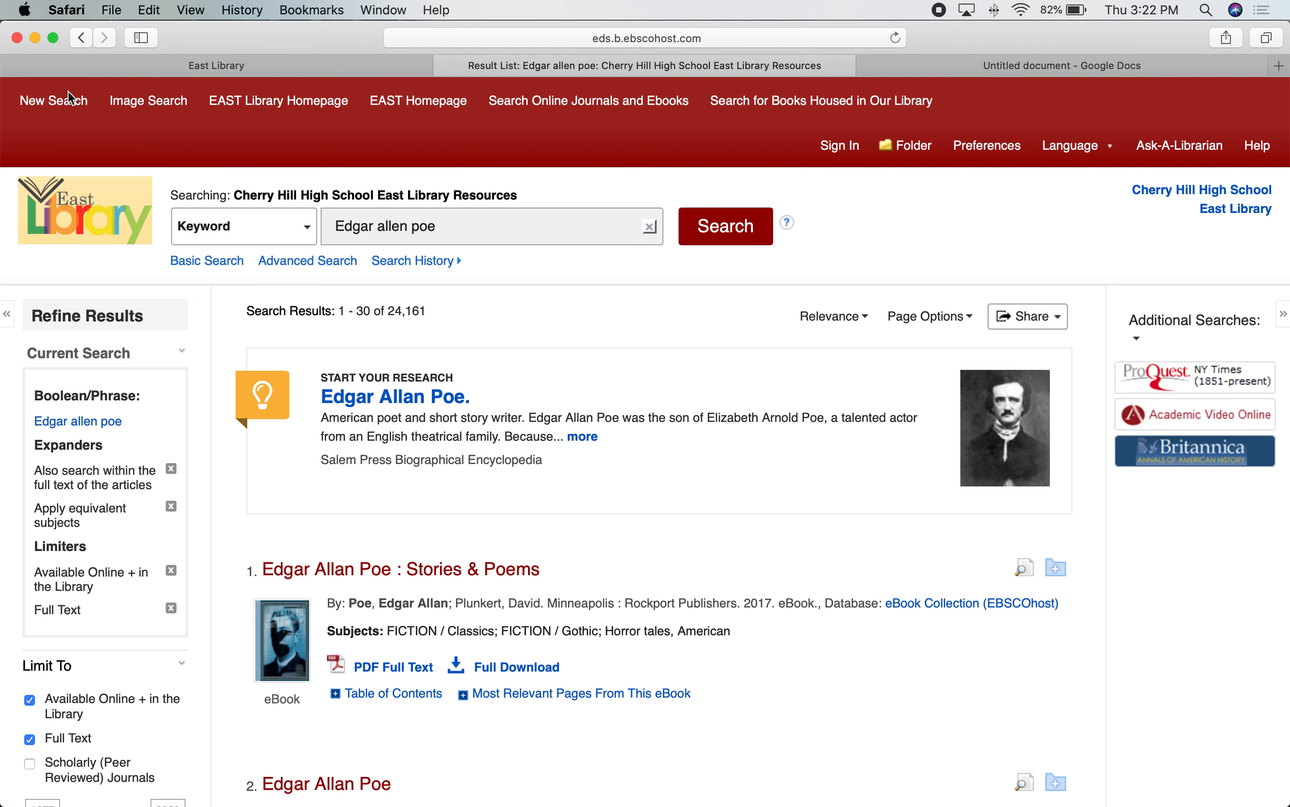
scroll(648, 525, down, 5)
scroll(650, 528, down, 2)
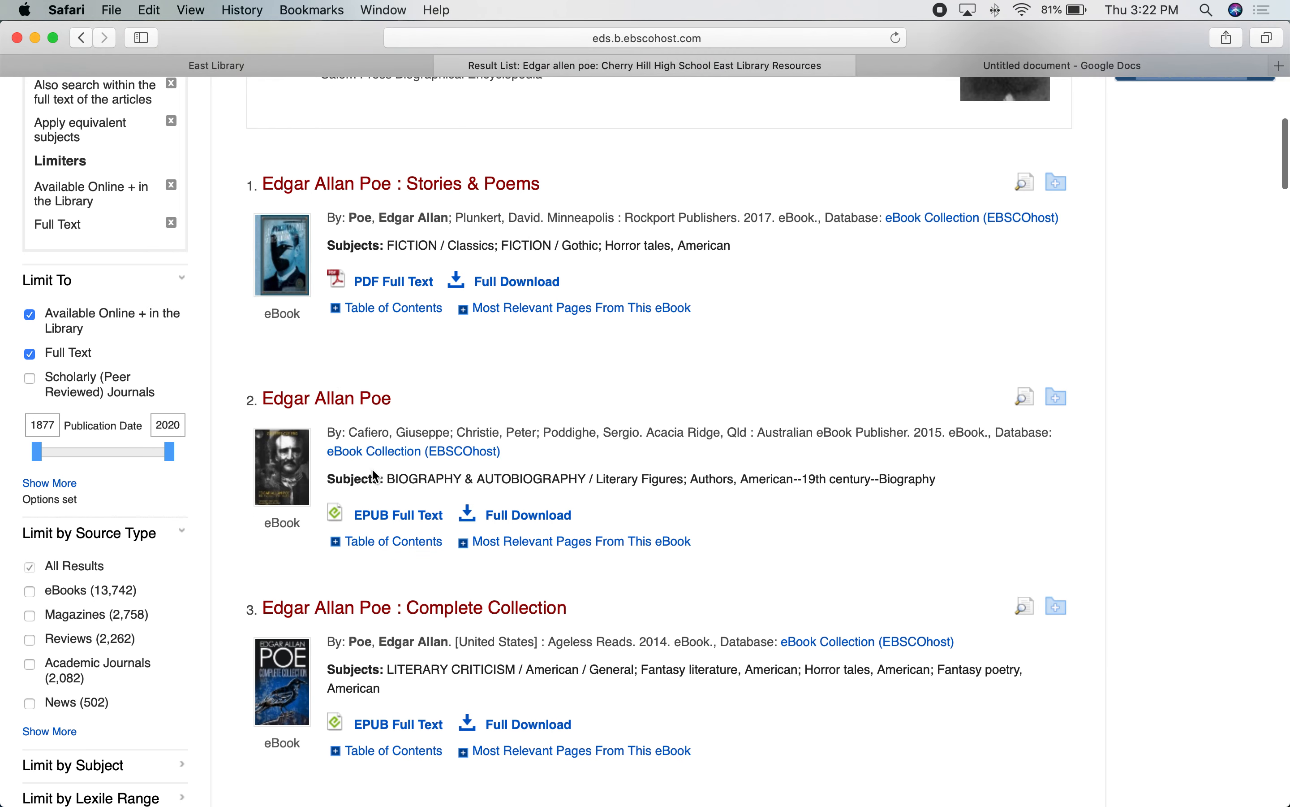
click(309, 399)
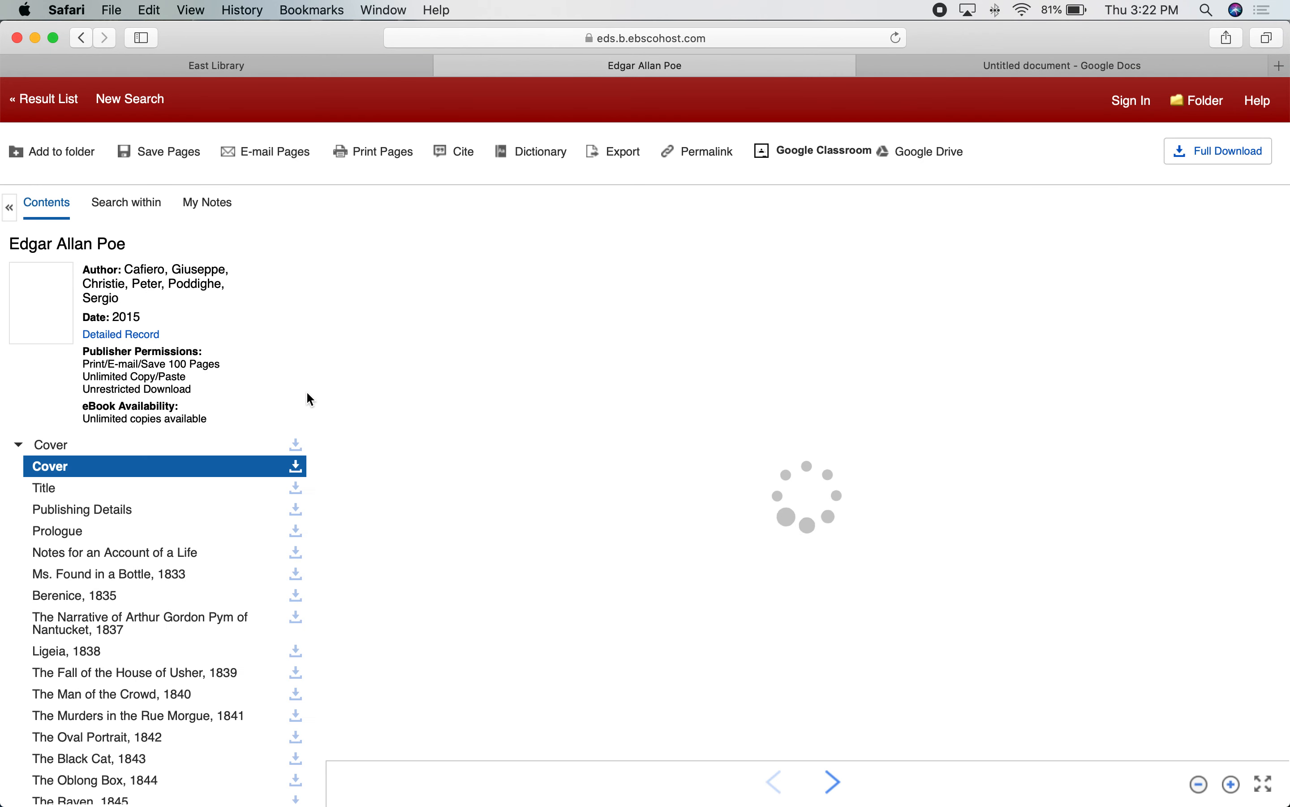
- Copy the MLA citation of the 2015 eBook and paste it as a new entry in the Works Cited document
click(449, 161)
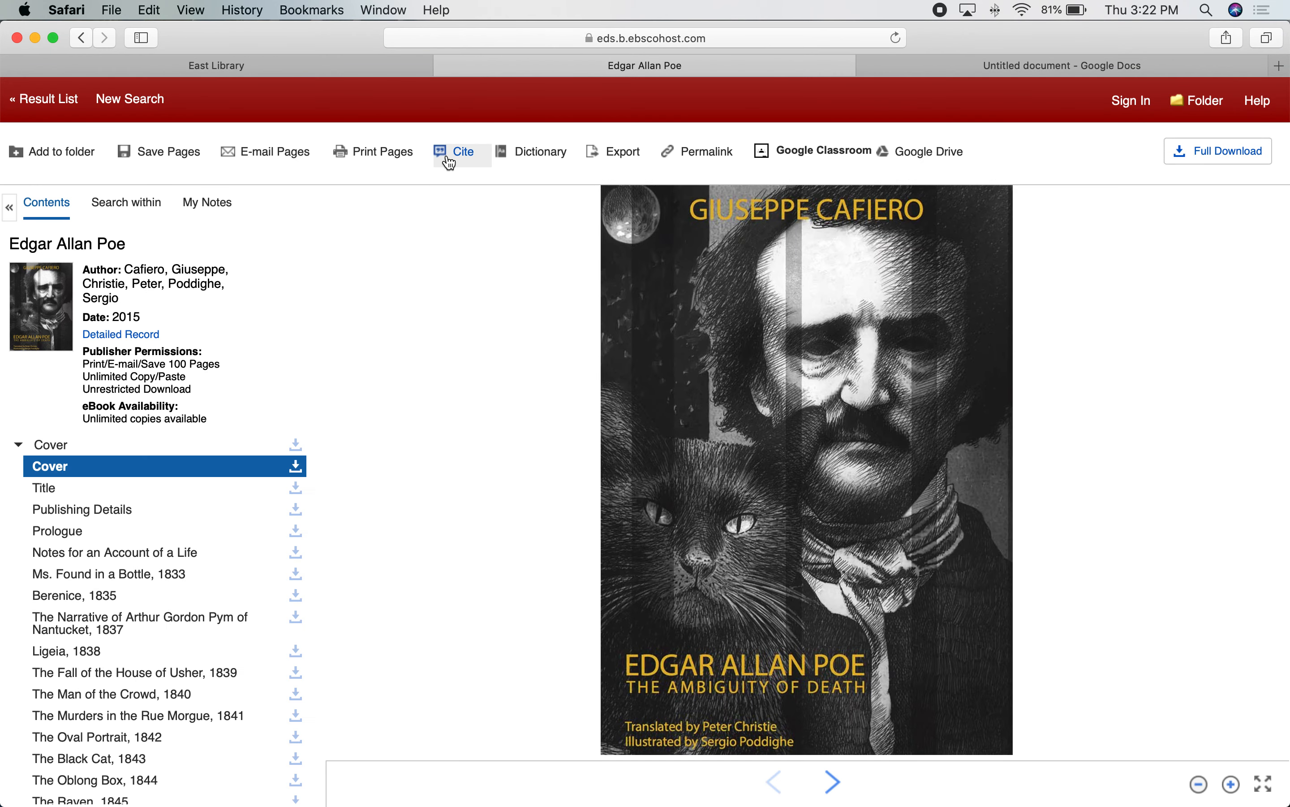
scroll(236, 342, down, 10)
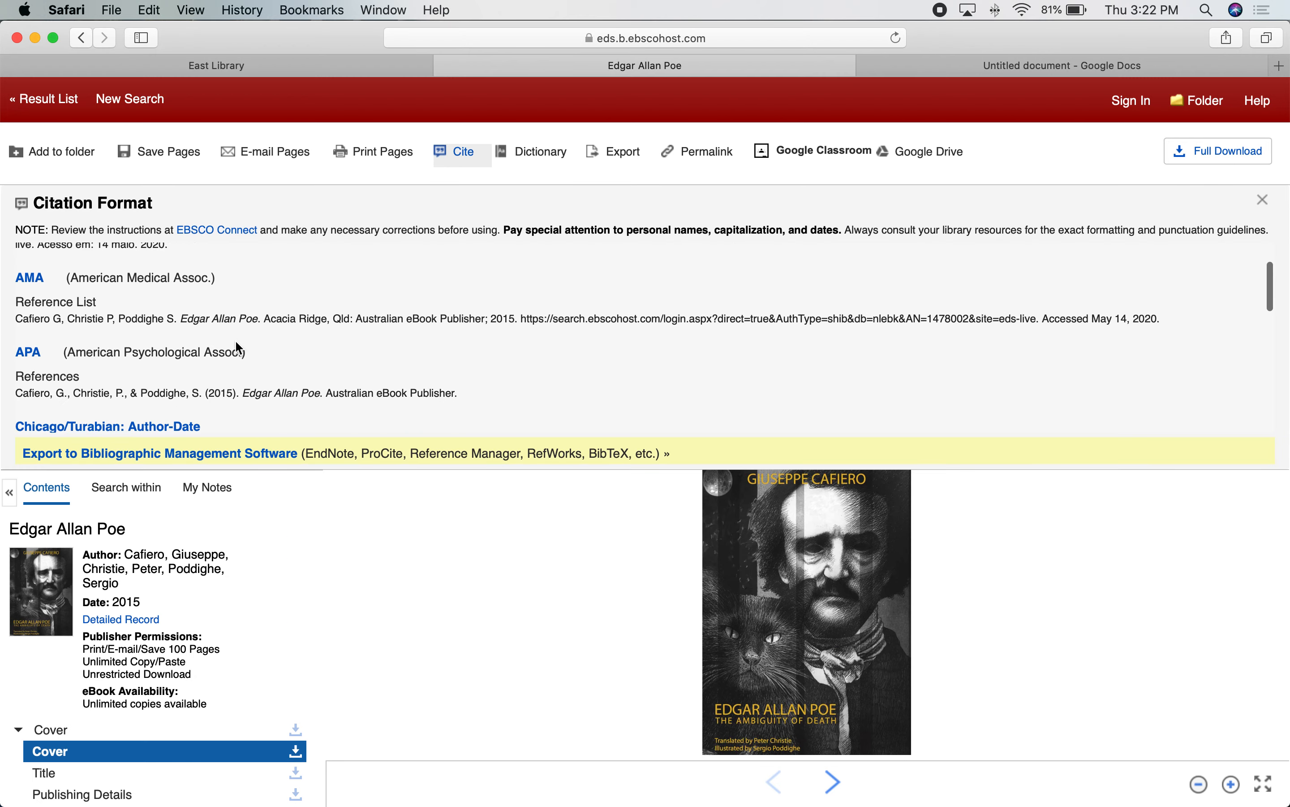
scroll(238, 344, down, 5)
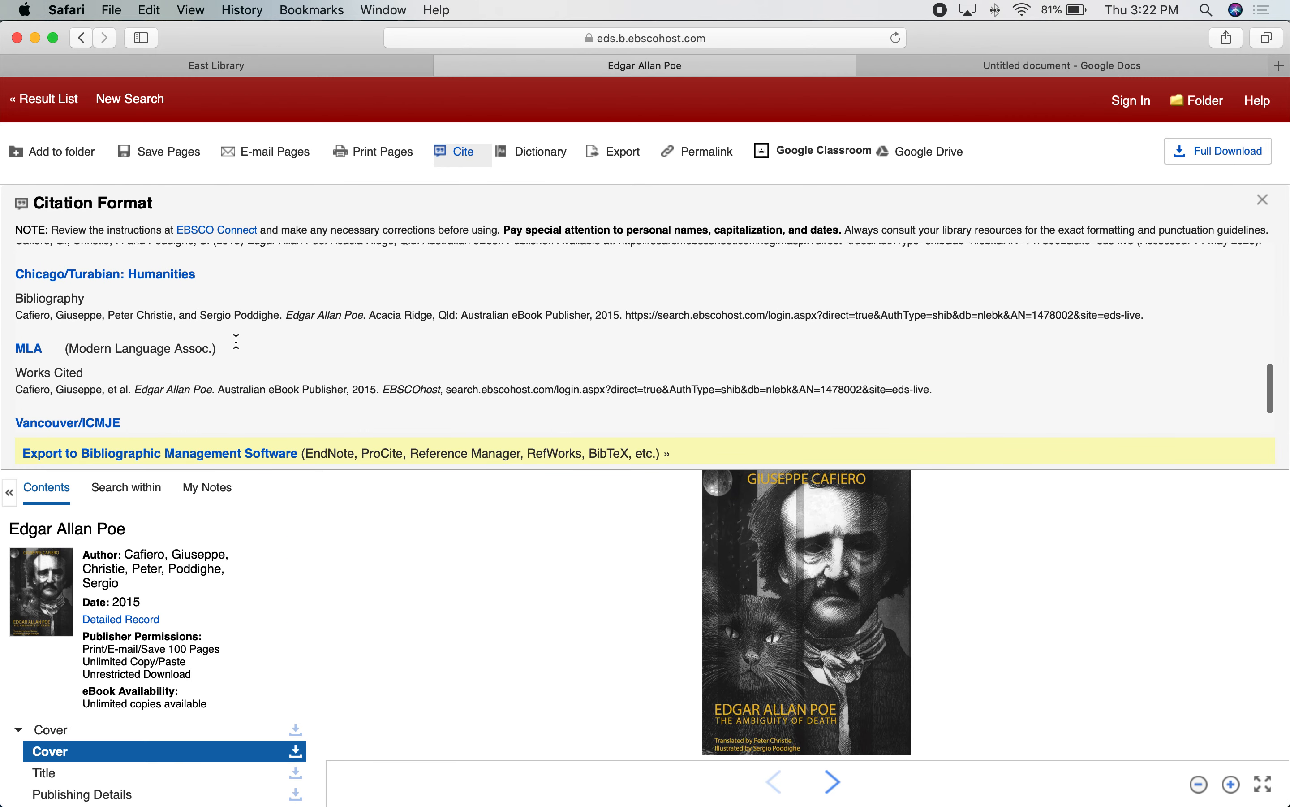
triple_click(24, 384)
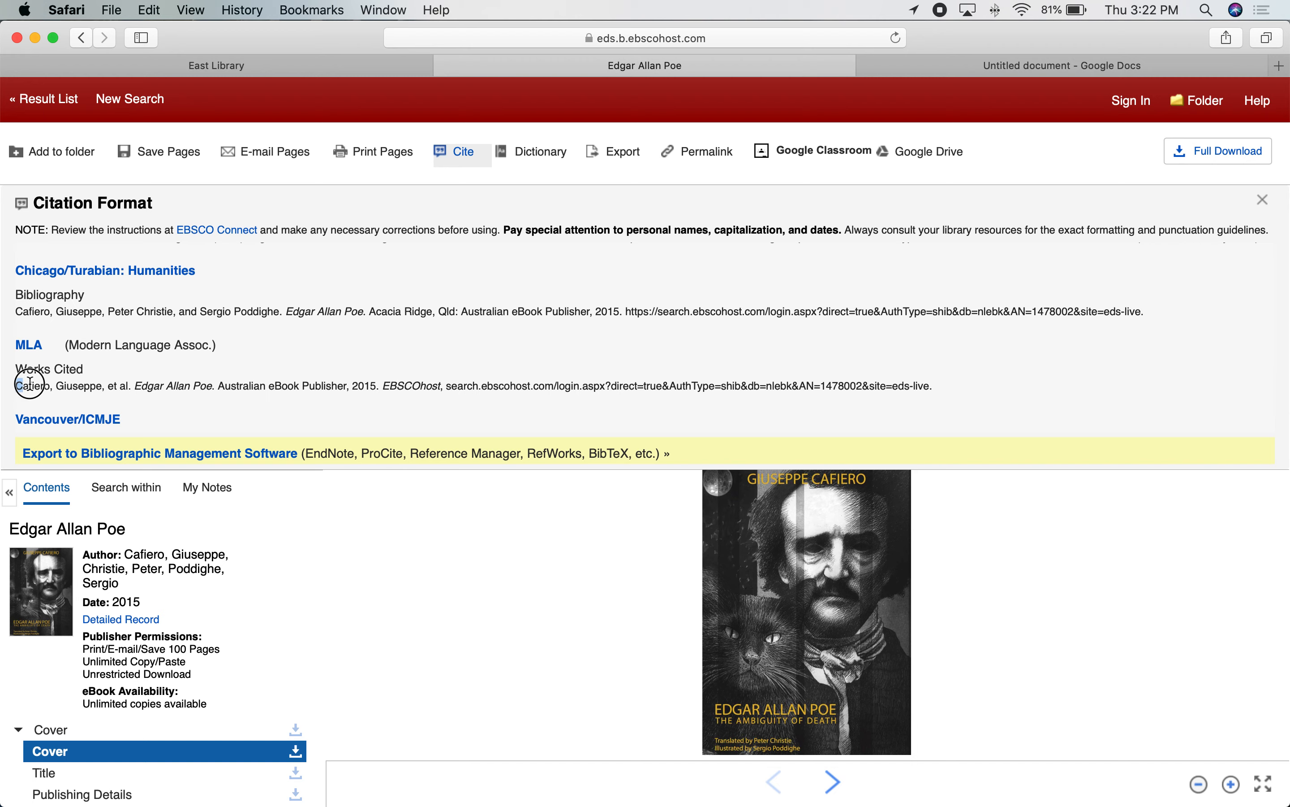
drag(815, 396, 943, 386)
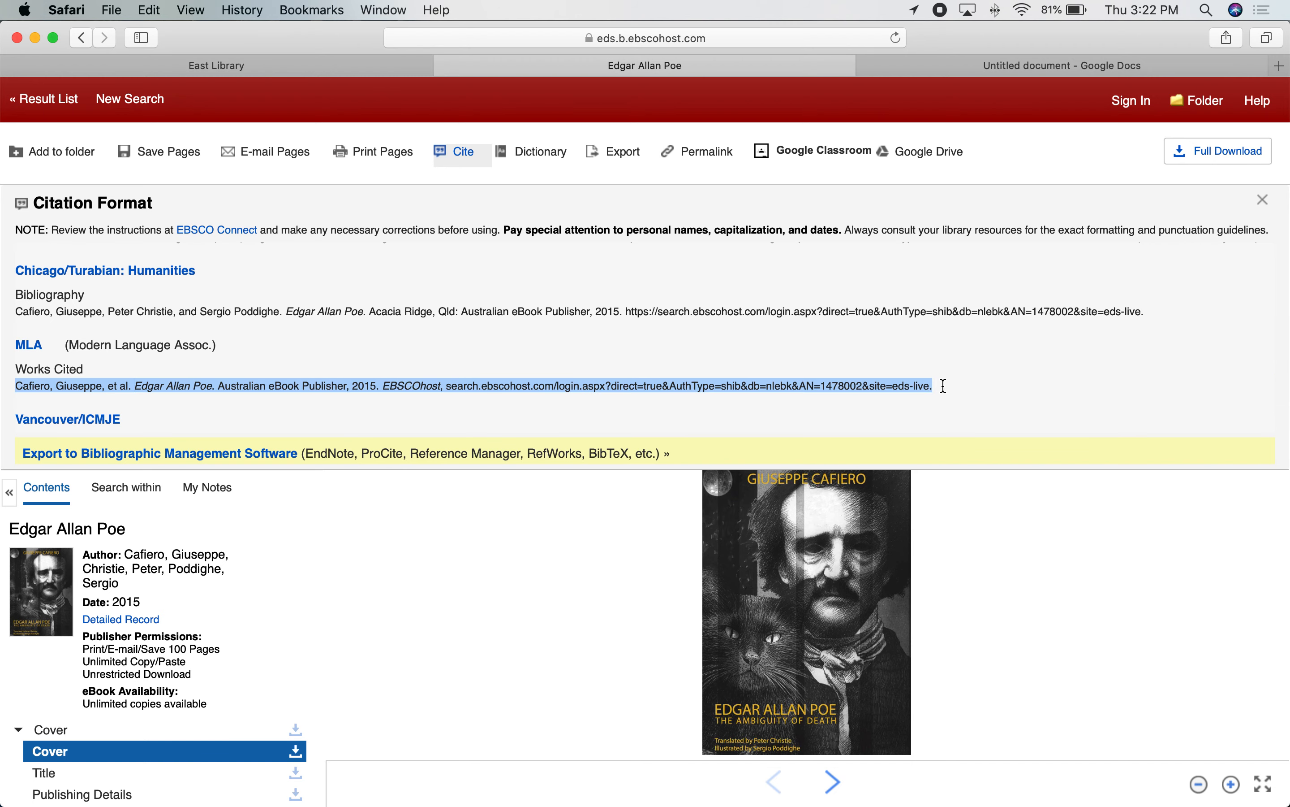
right_click(919, 386)
click(943, 434)
click(975, 65)
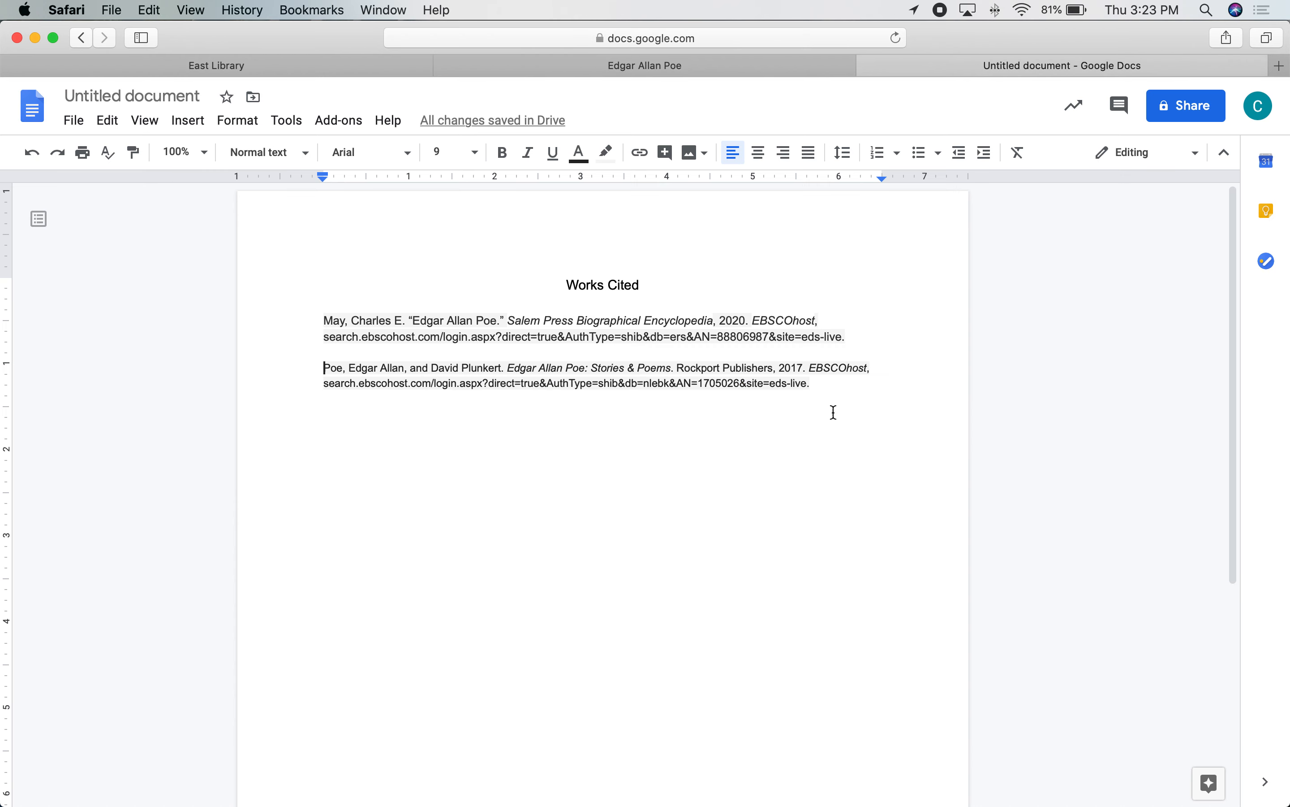
key(Return)
key(super+v)
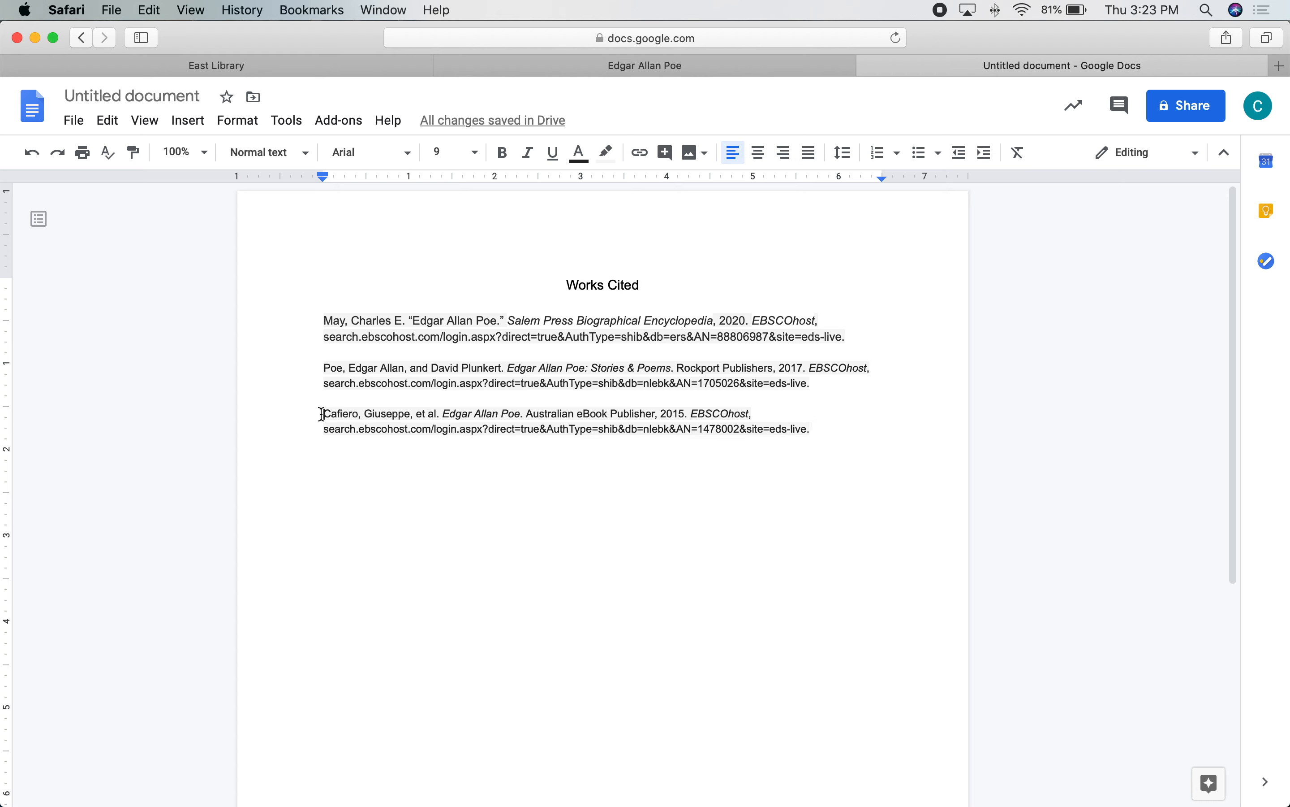
- Move the 2015 eBook's citation from the end of the list to directly under the Works Cited heading, above the Salem Press entry
drag(322, 414, 867, 437)
key(super+c)
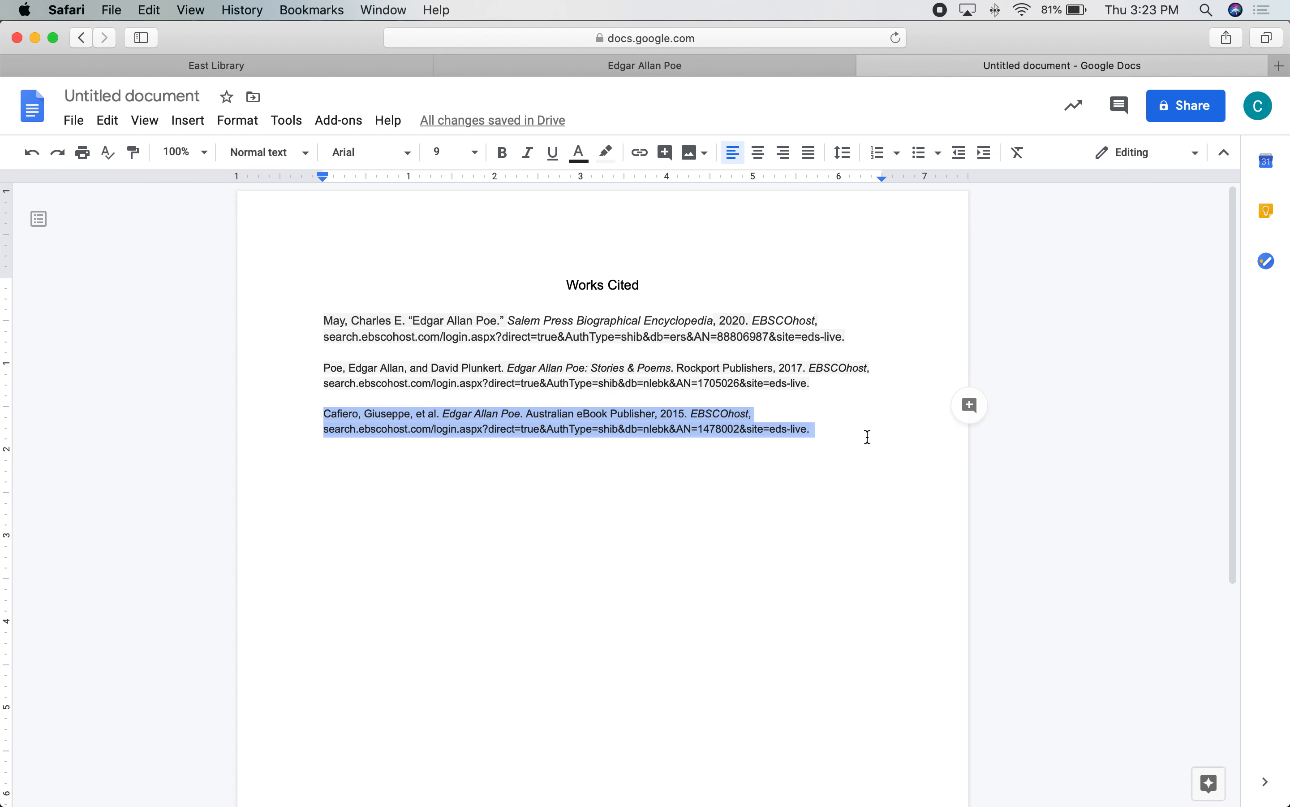
key(BackSpace)
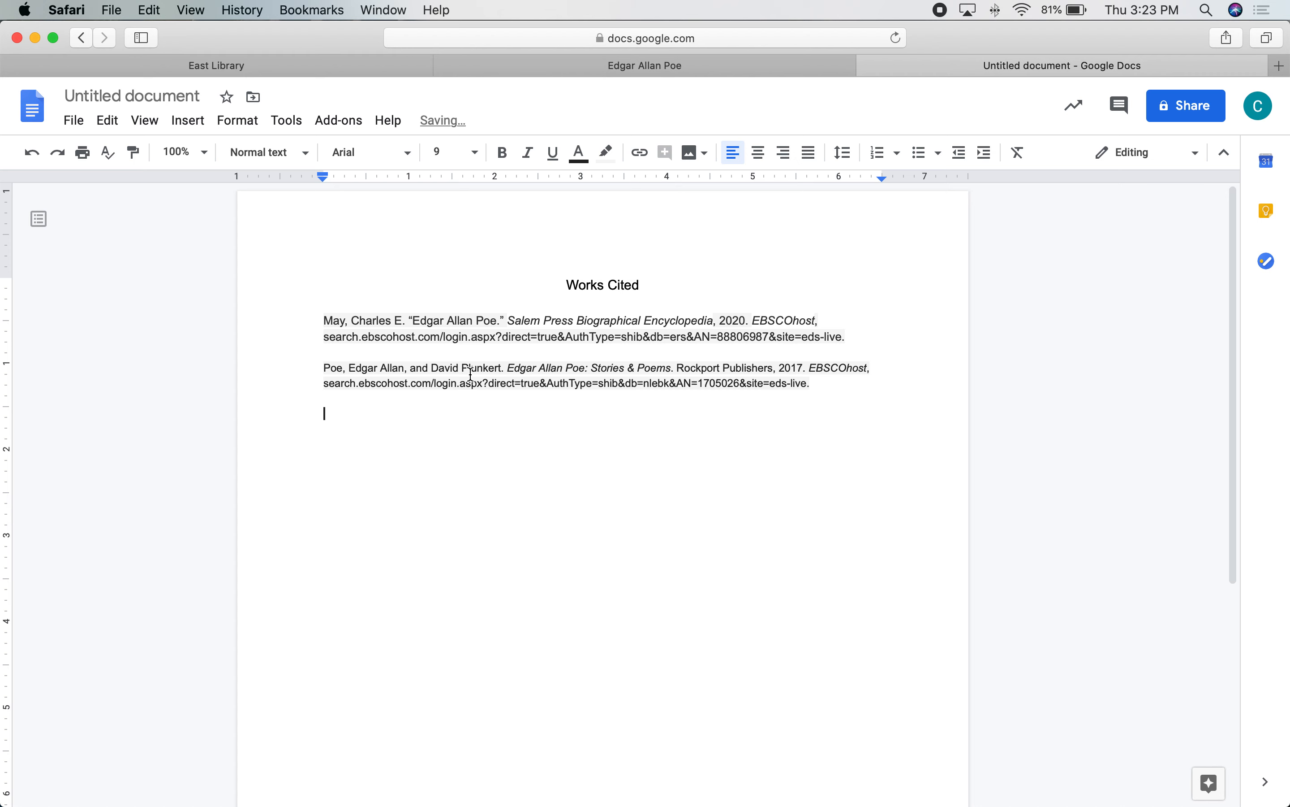
click(322, 320)
key(Return)
key(Return)
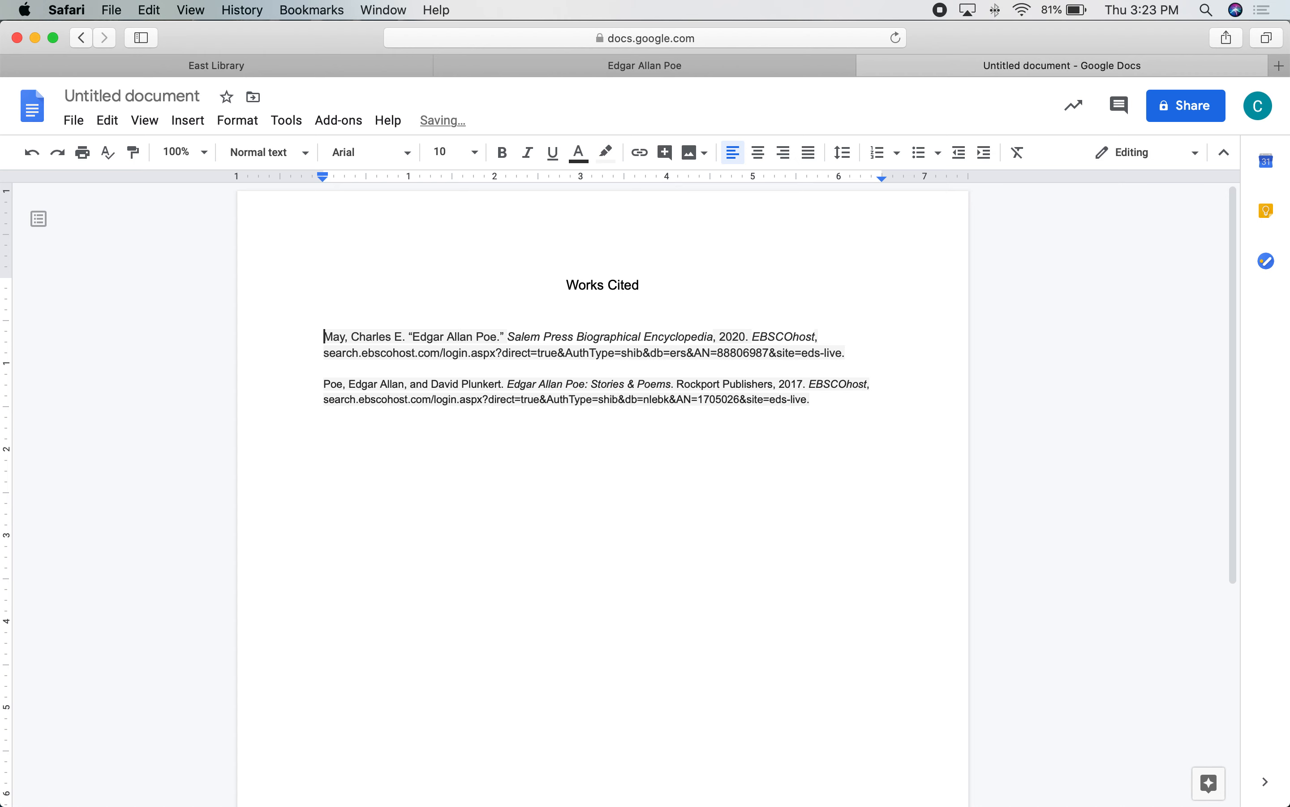
click(323, 319)
key(super+v)
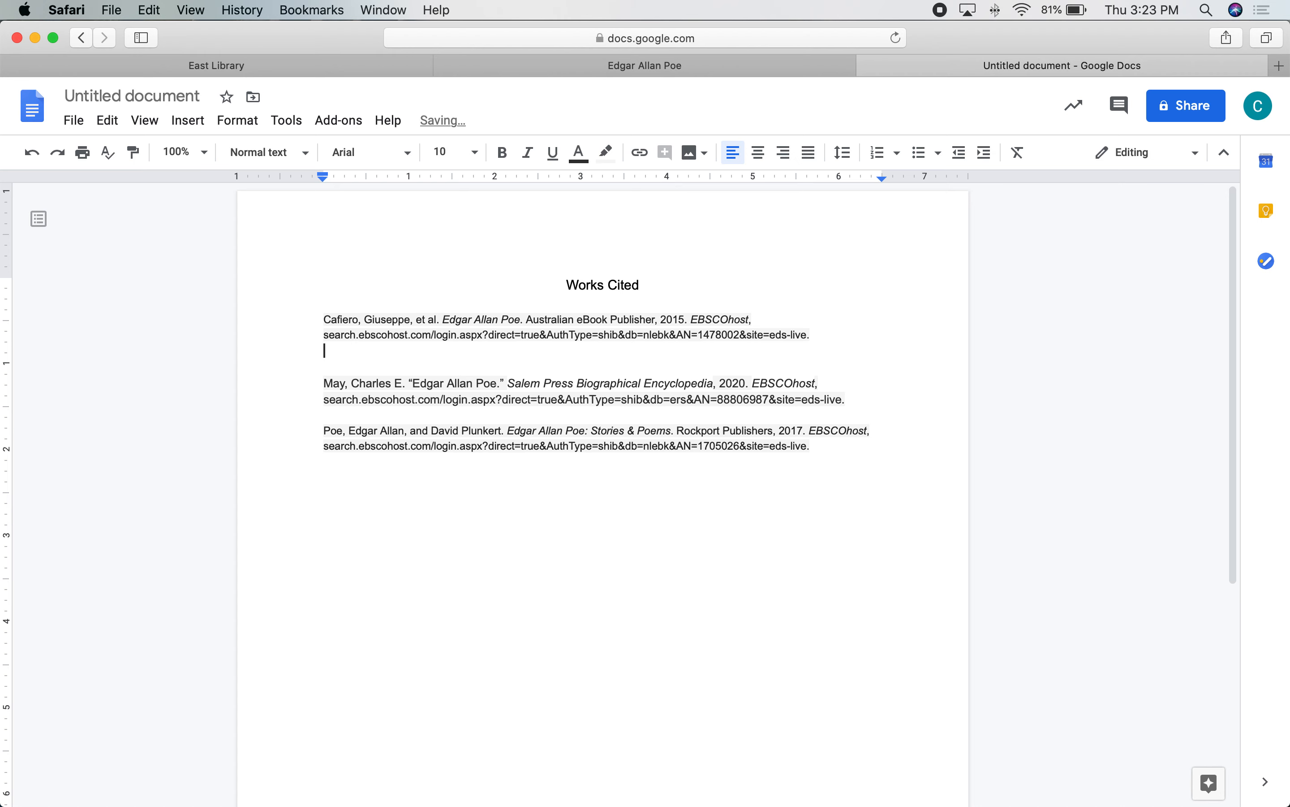
- Delete the extra blank line between the first and second citations and the empty lines after the last citation
click(325, 367)
key(BackSpace)
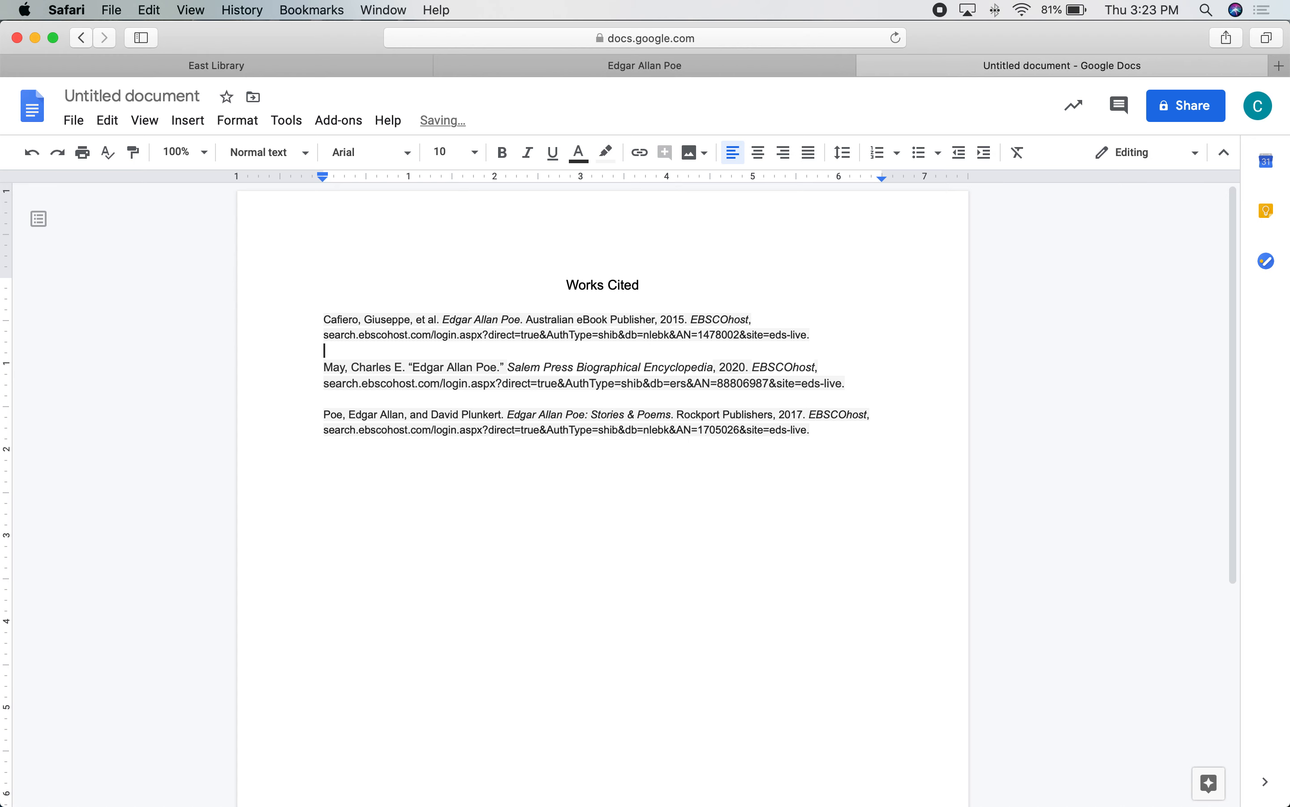
key(Down)
key(Down)
key(Down)
key(Down)
key(Down)
key(Down)
key(Down)
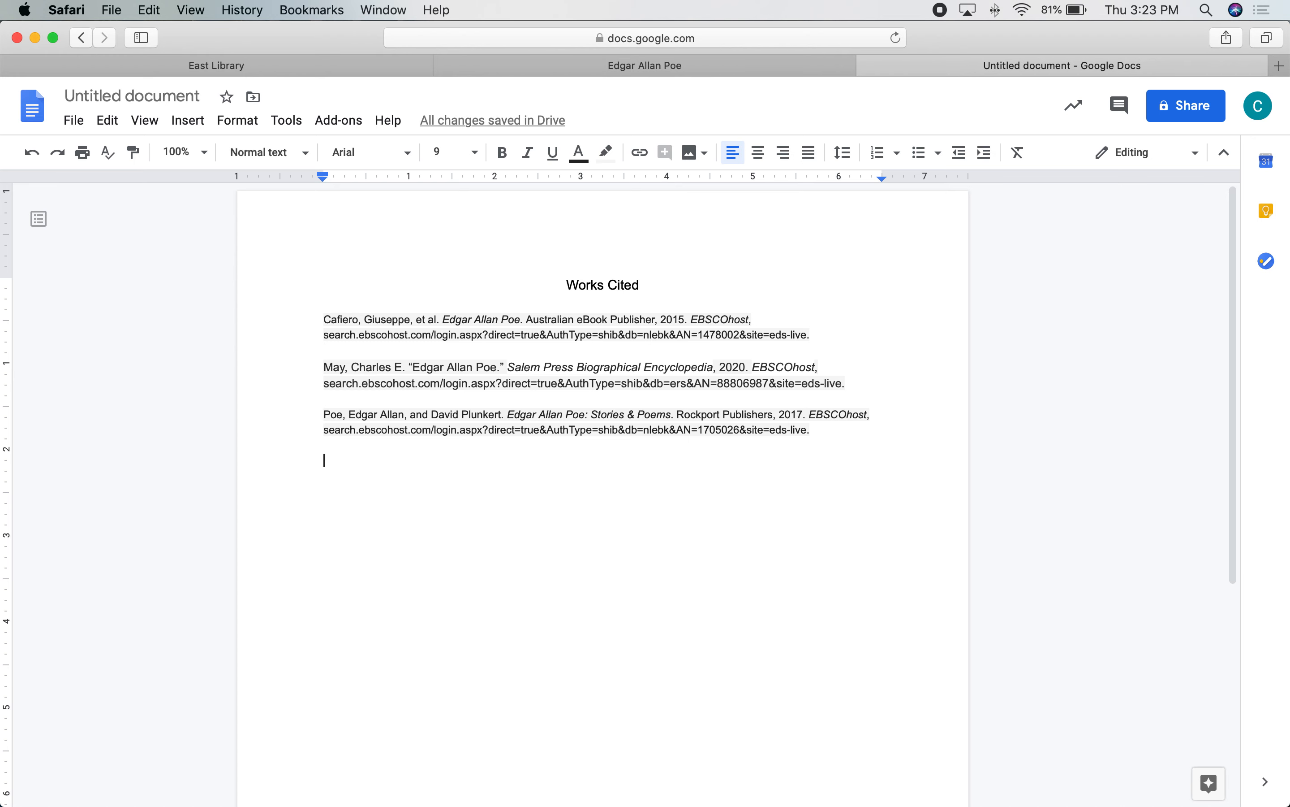
key(BackSpace)
key(BackSpace)
- Remove the grey highlight from all three citations by setting their highlight color to None
drag(319, 318, 890, 432)
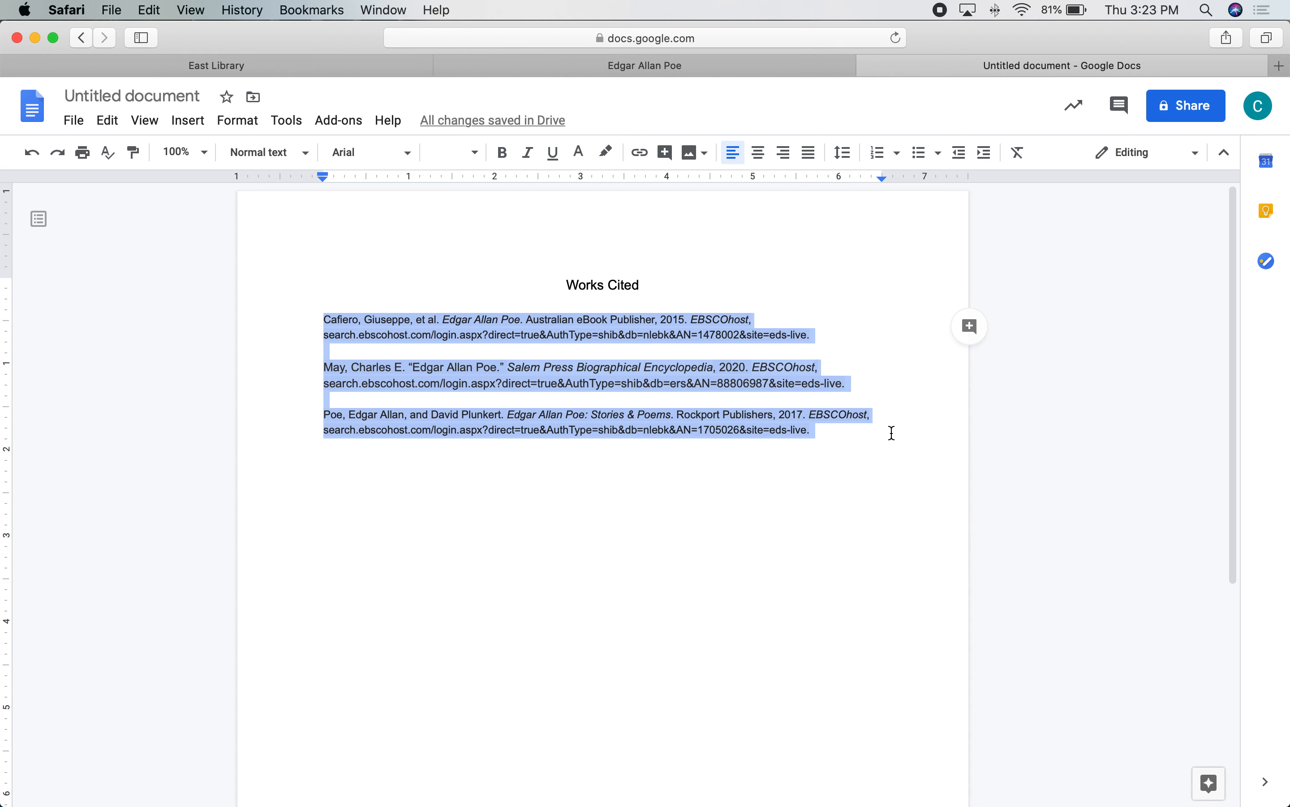
click(841, 443)
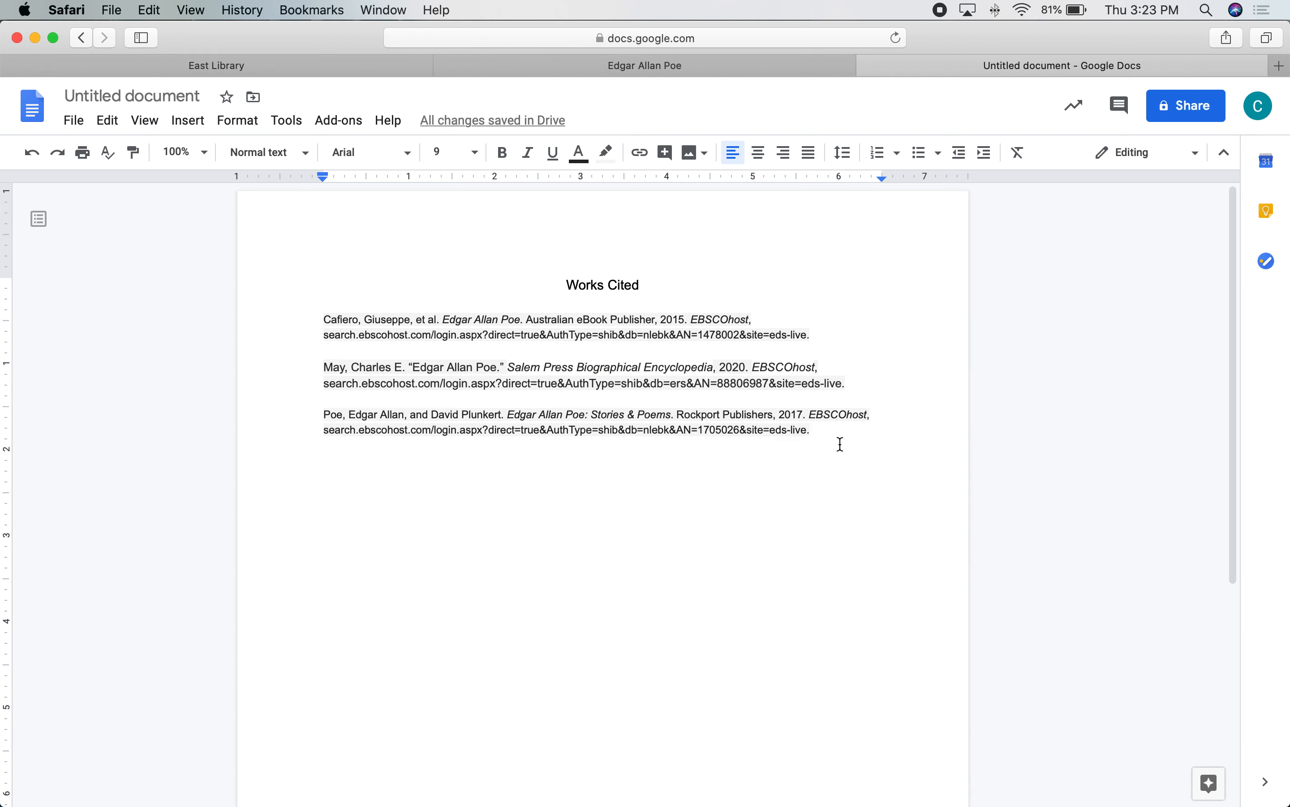
click(426, 320)
drag(319, 318, 837, 445)
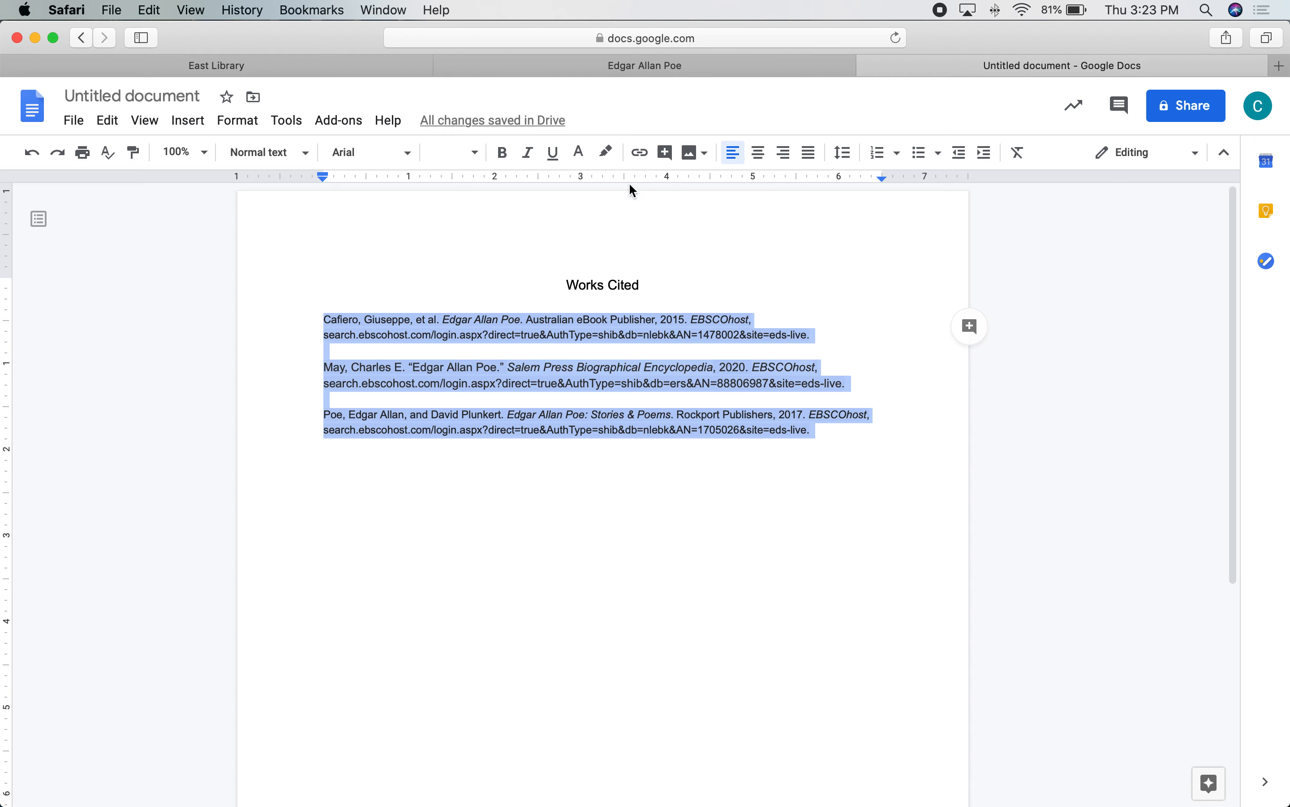
click(611, 153)
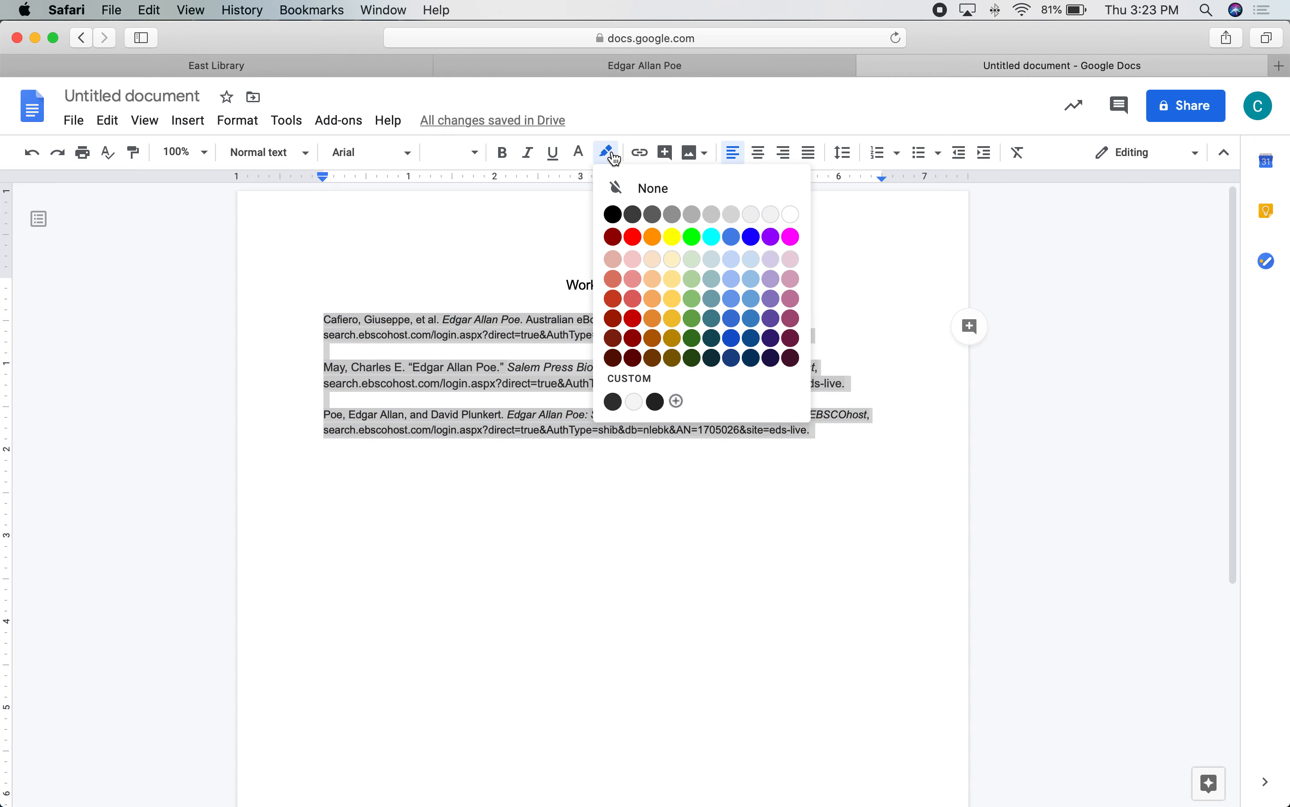
click(620, 192)
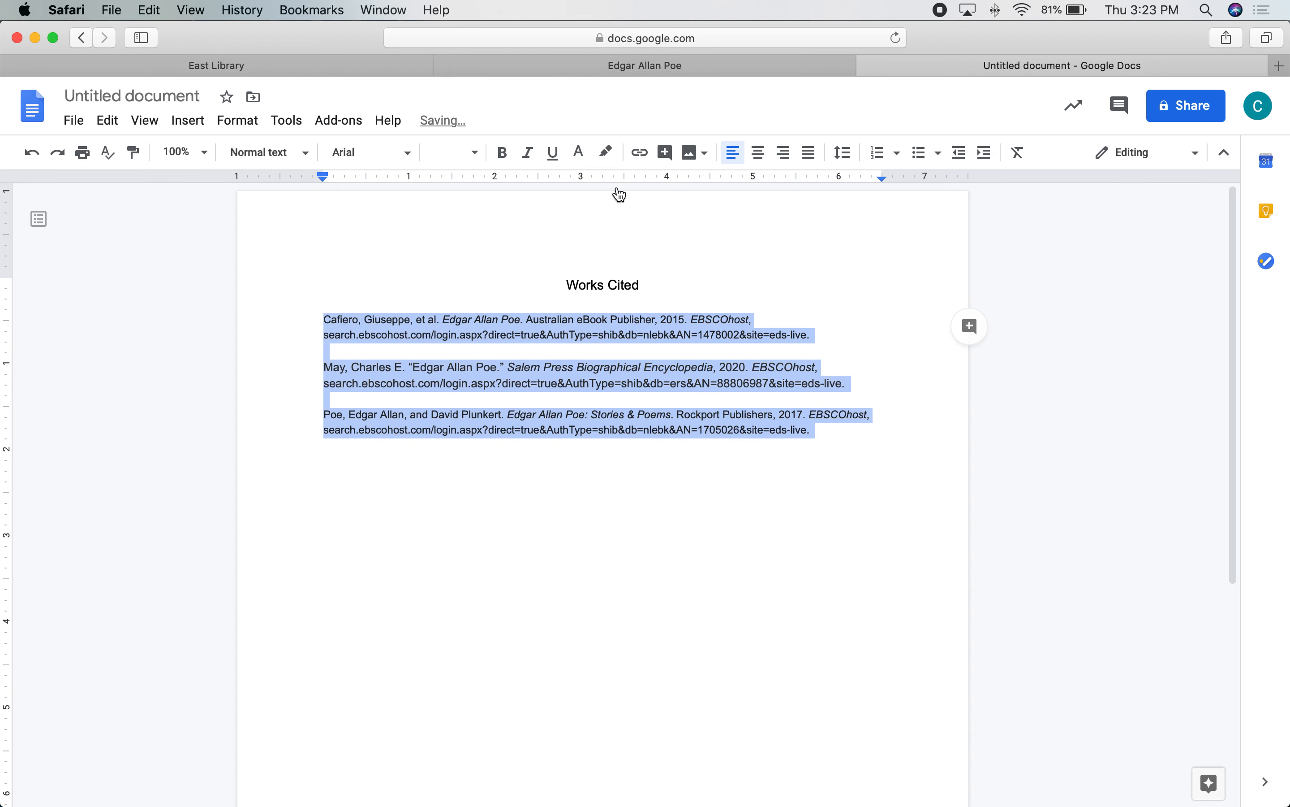
click(872, 452)
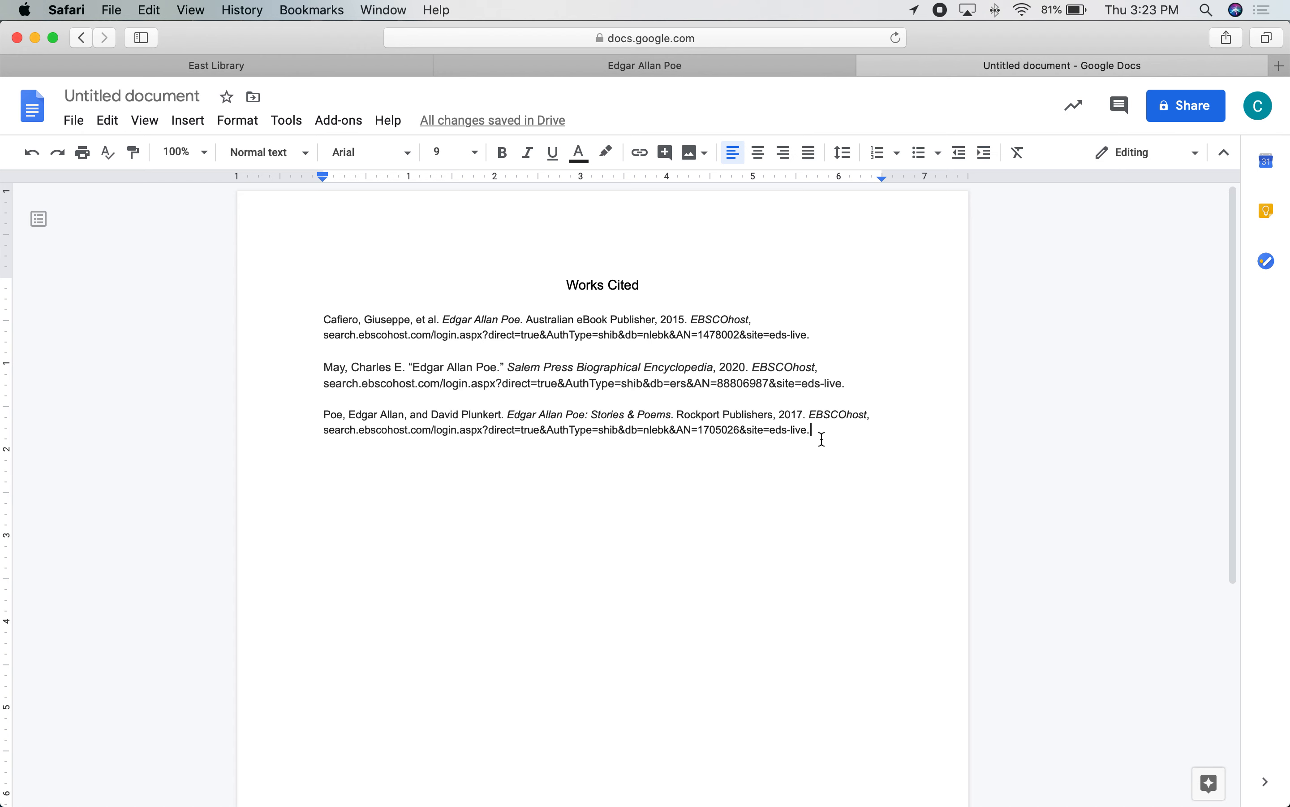
- Set the Works Cited heading and all three citations to Times New Roman, size 12
click(644, 285)
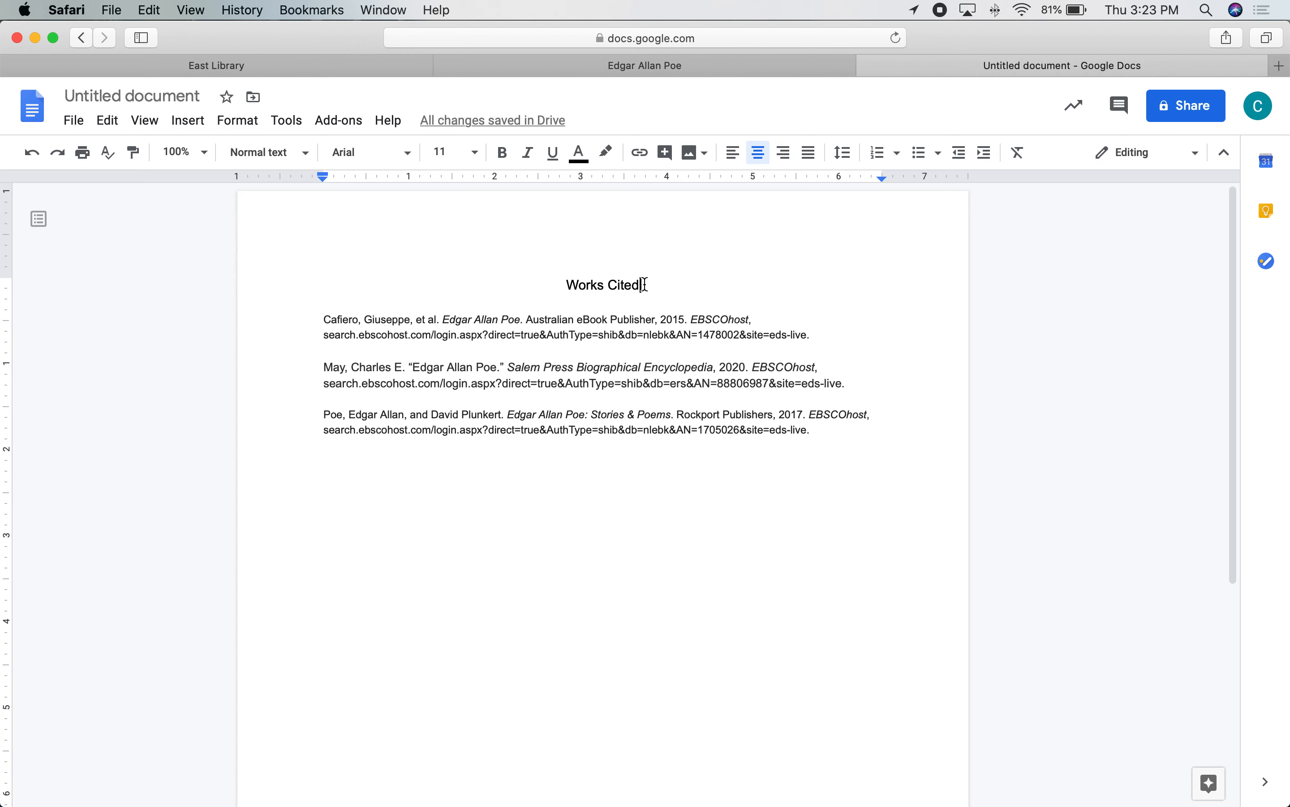
click(561, 282)
drag(561, 281, 843, 443)
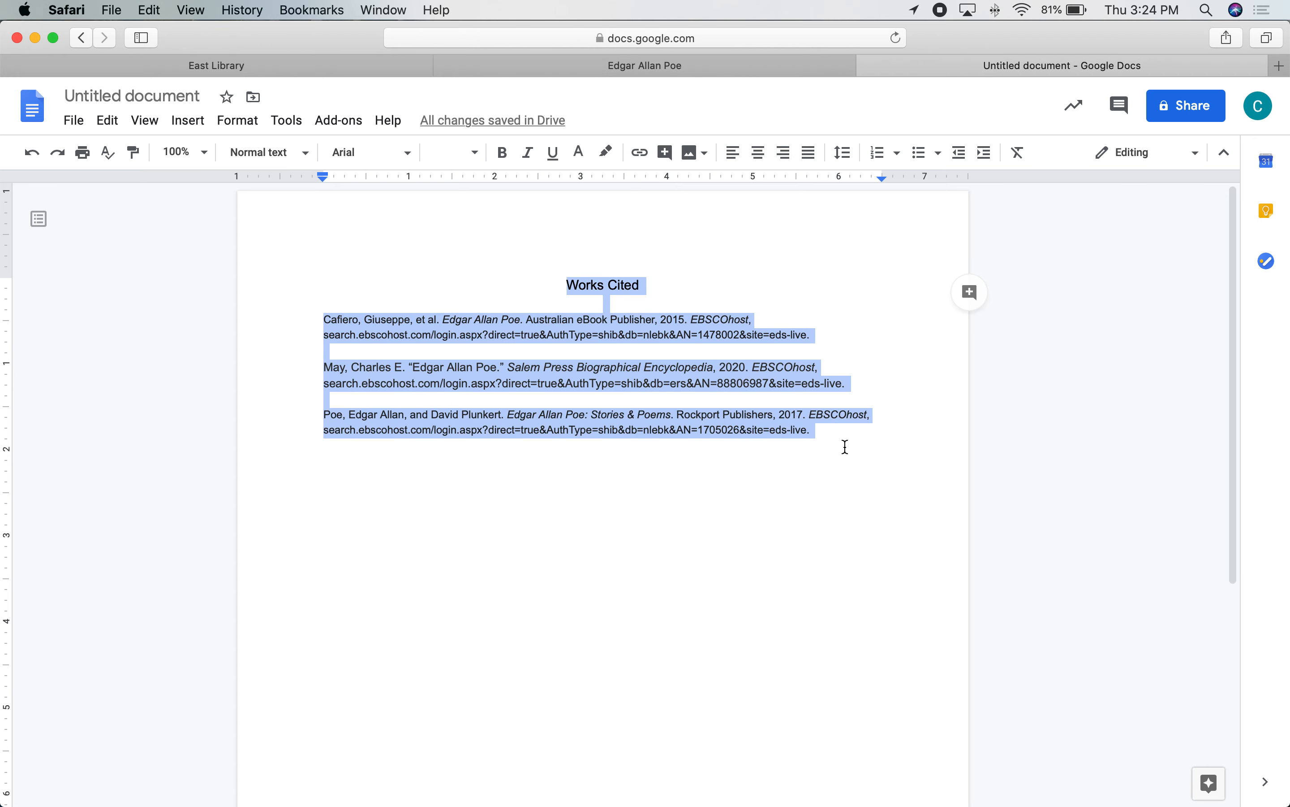
click(408, 154)
click(401, 269)
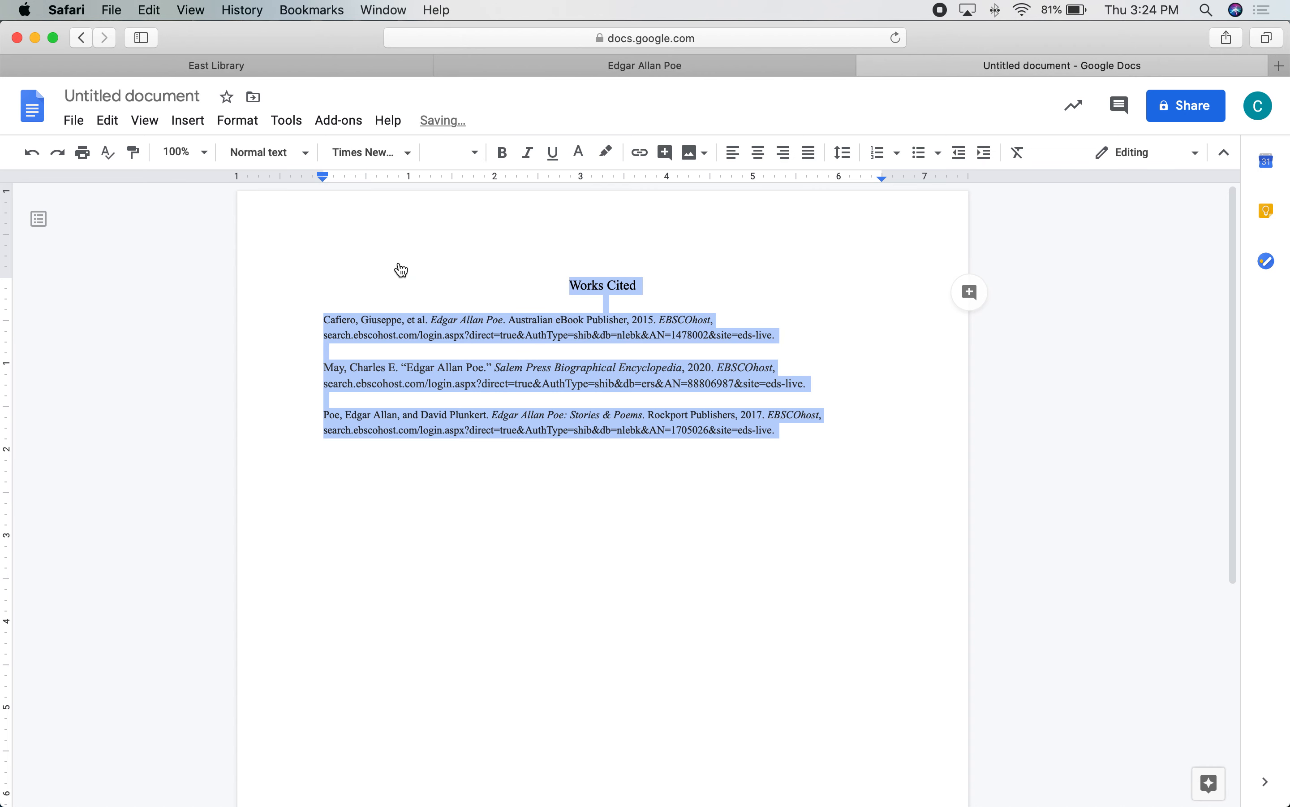
click(472, 155)
click(449, 299)
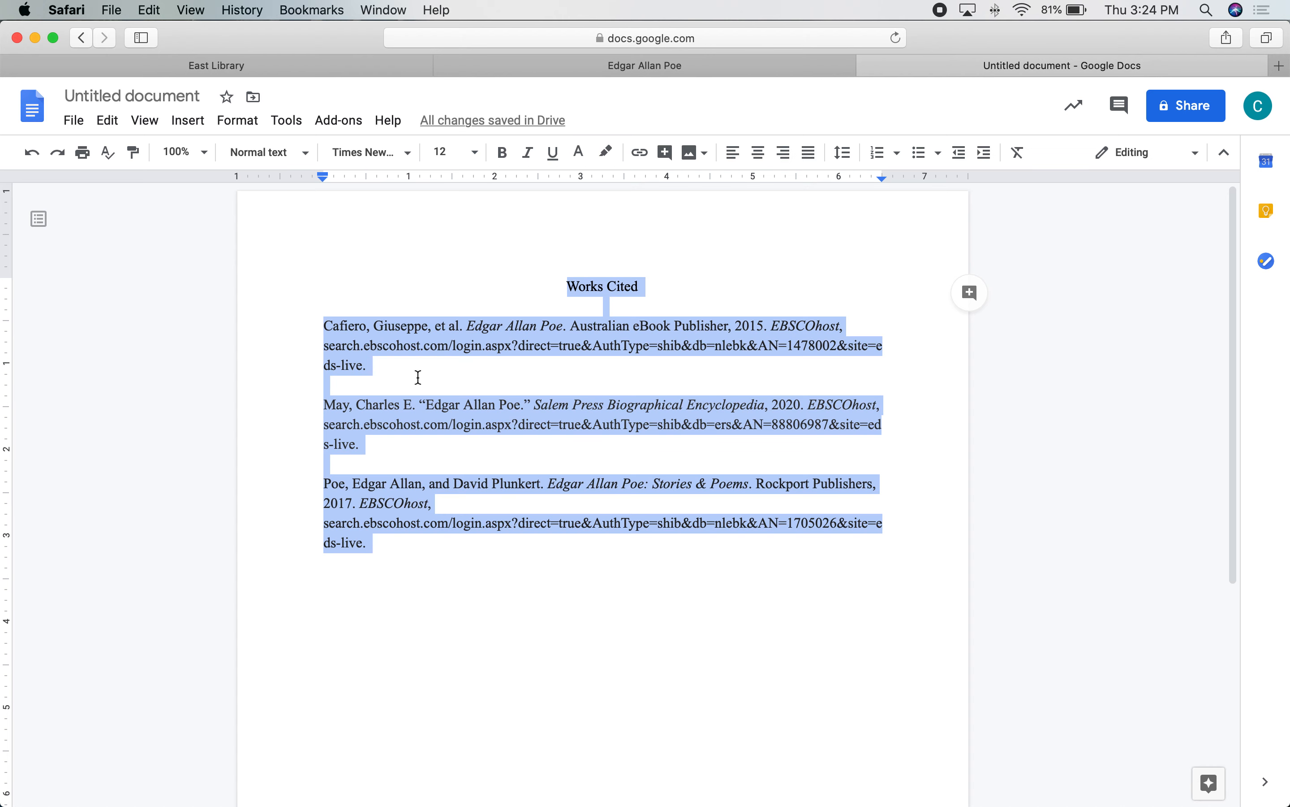
click(492, 553)
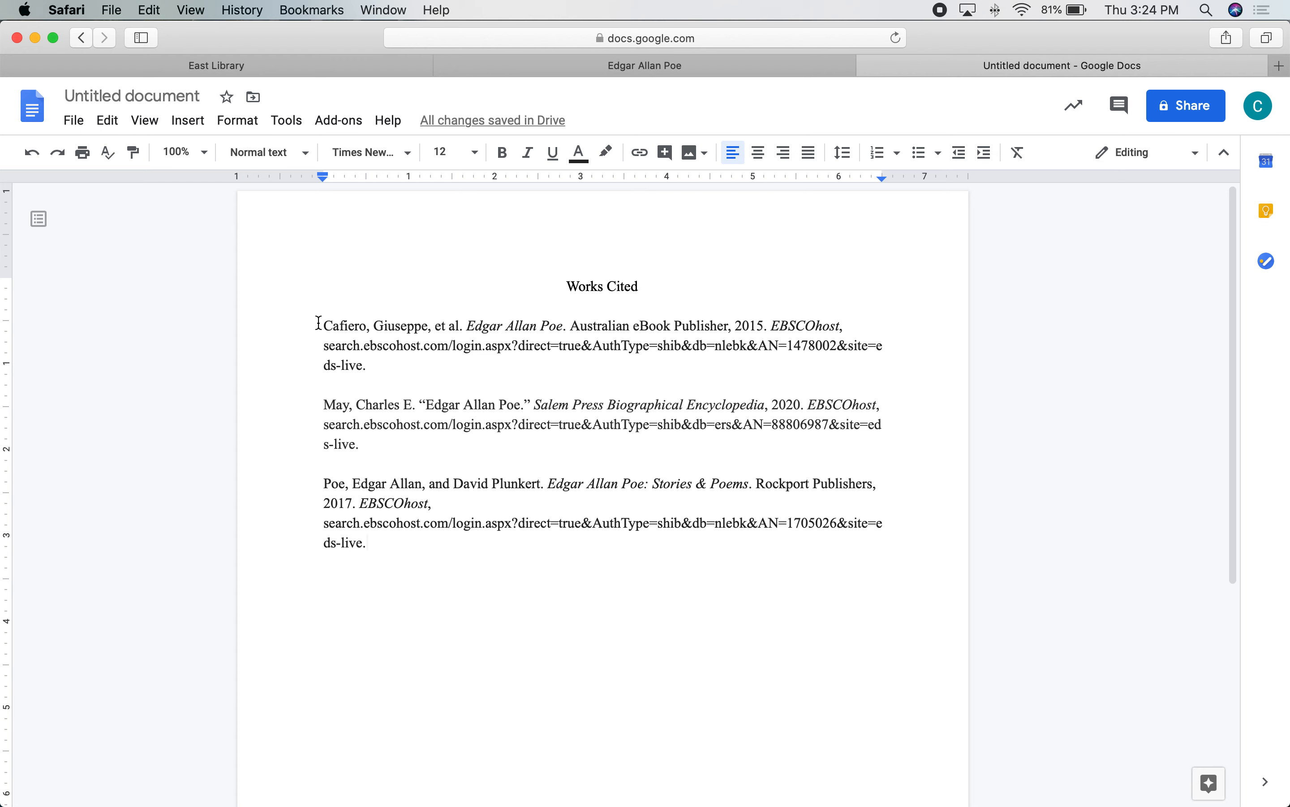
- Apply a hanging special indent of 0.5 inches to all three citations, leaving the Works Cited heading out
drag(319, 322, 436, 554)
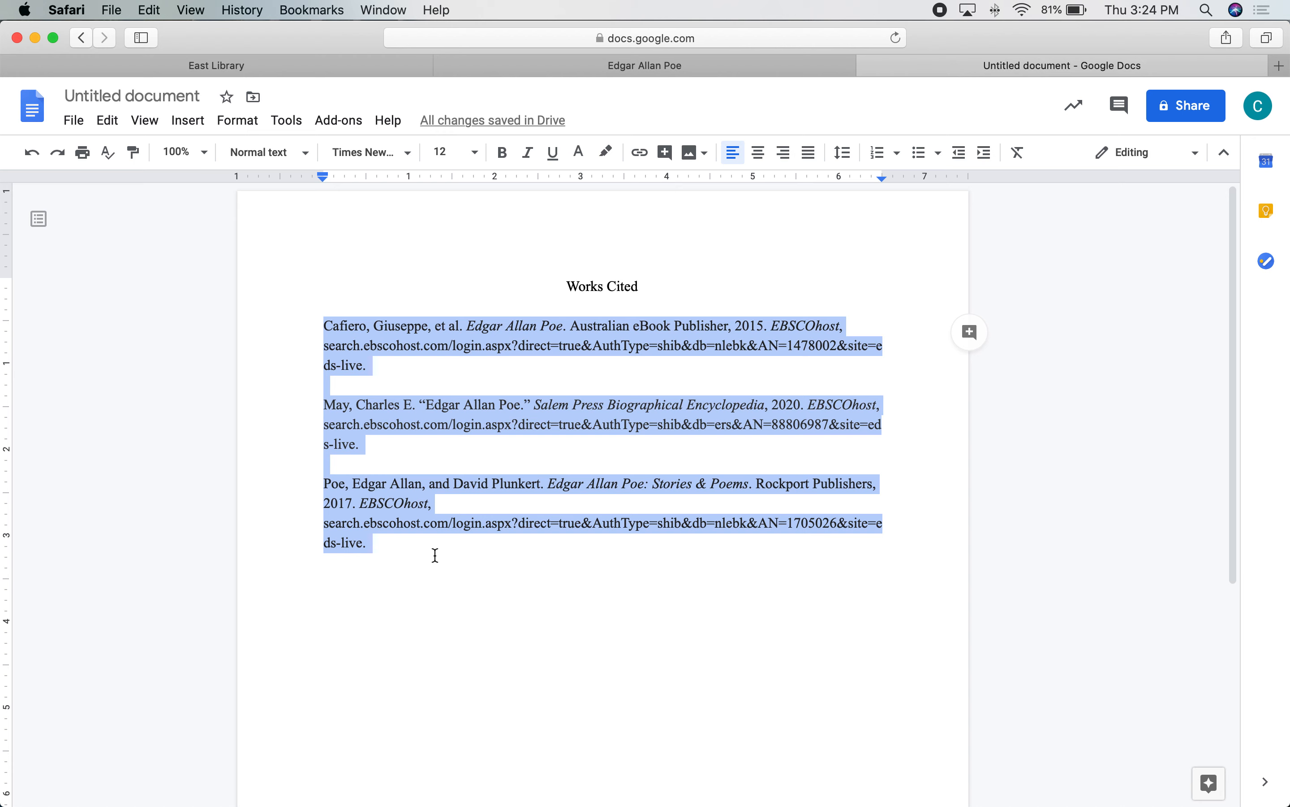
click(388, 553)
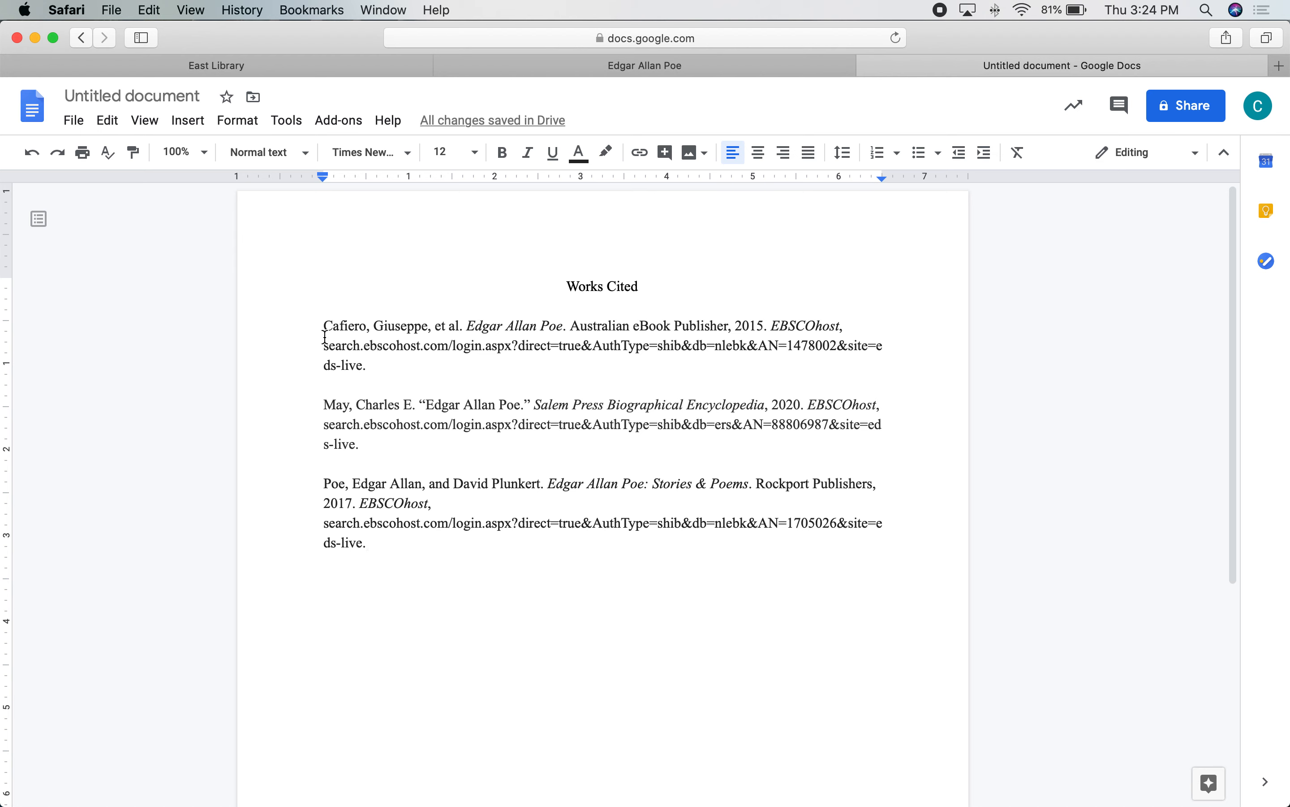
drag(322, 325, 420, 543)
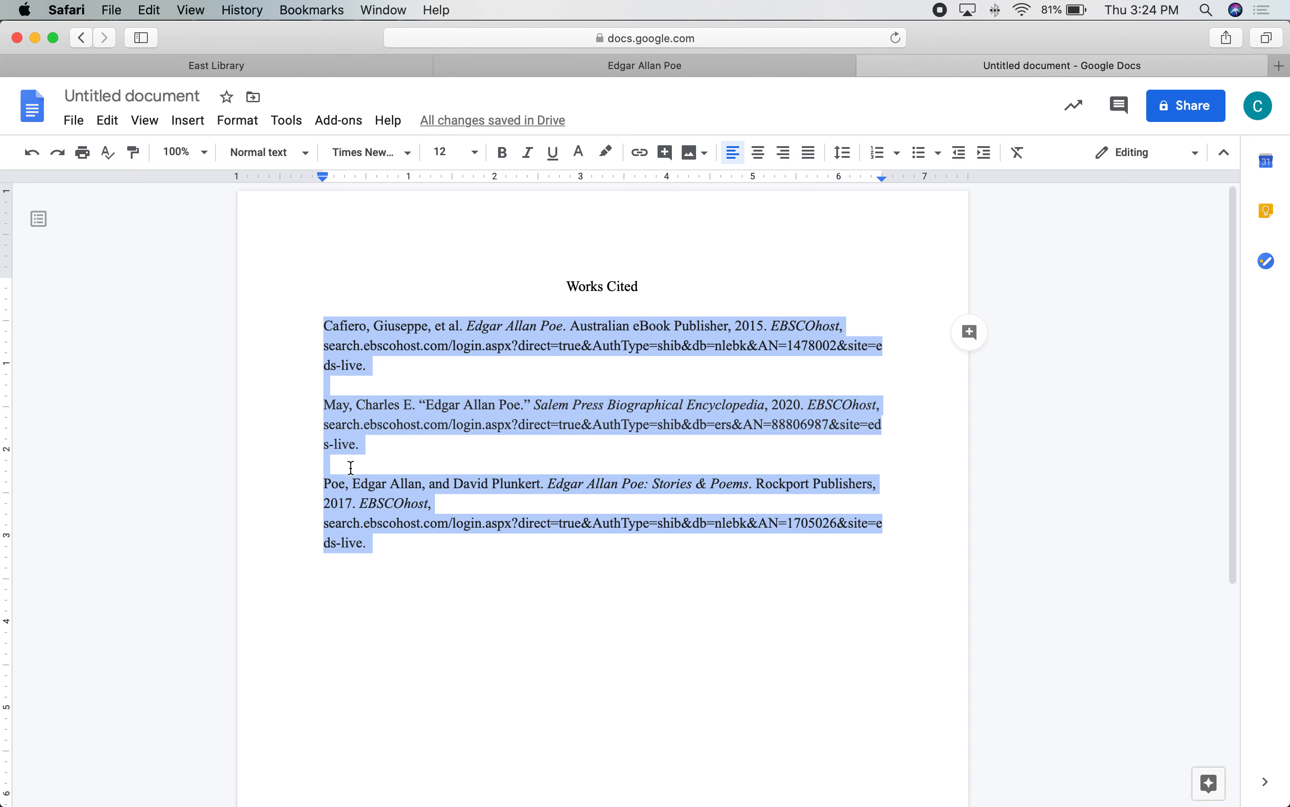
click(242, 119)
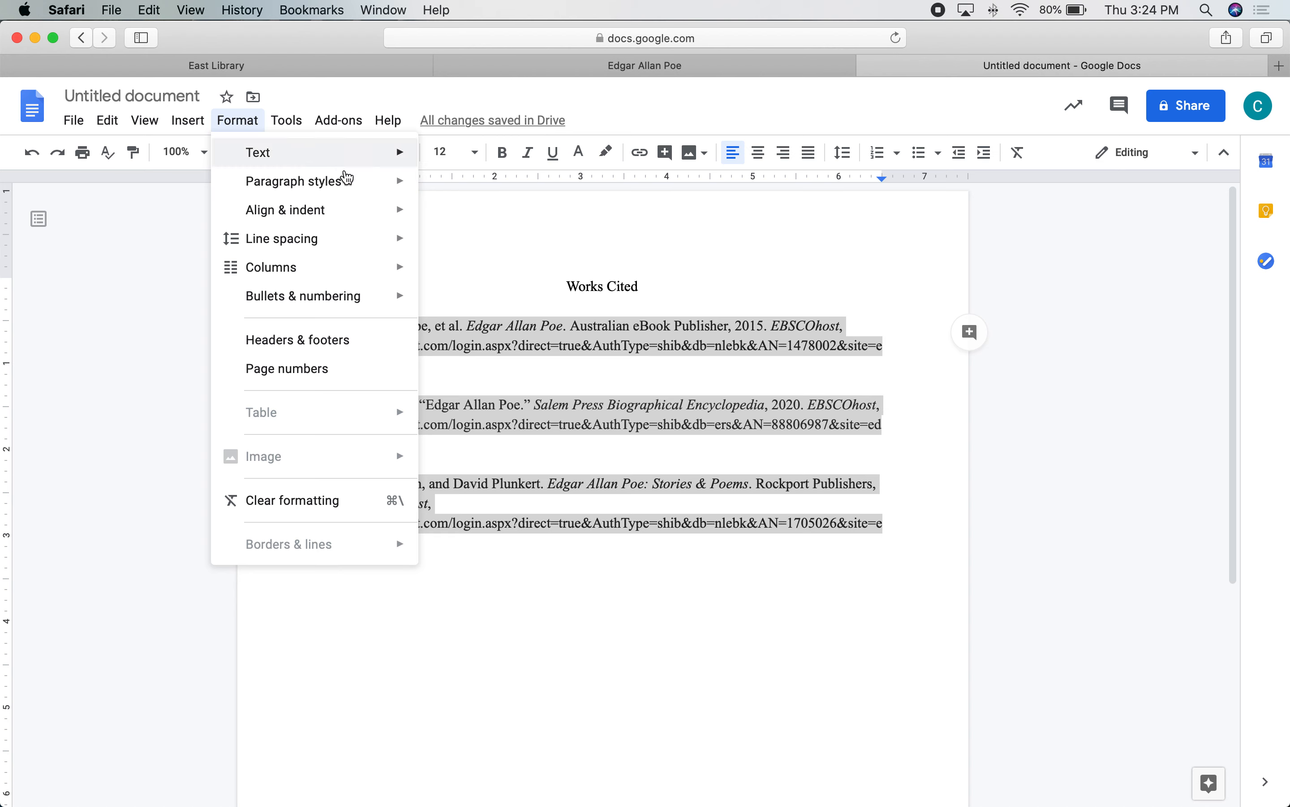
mouse_move(349, 221)
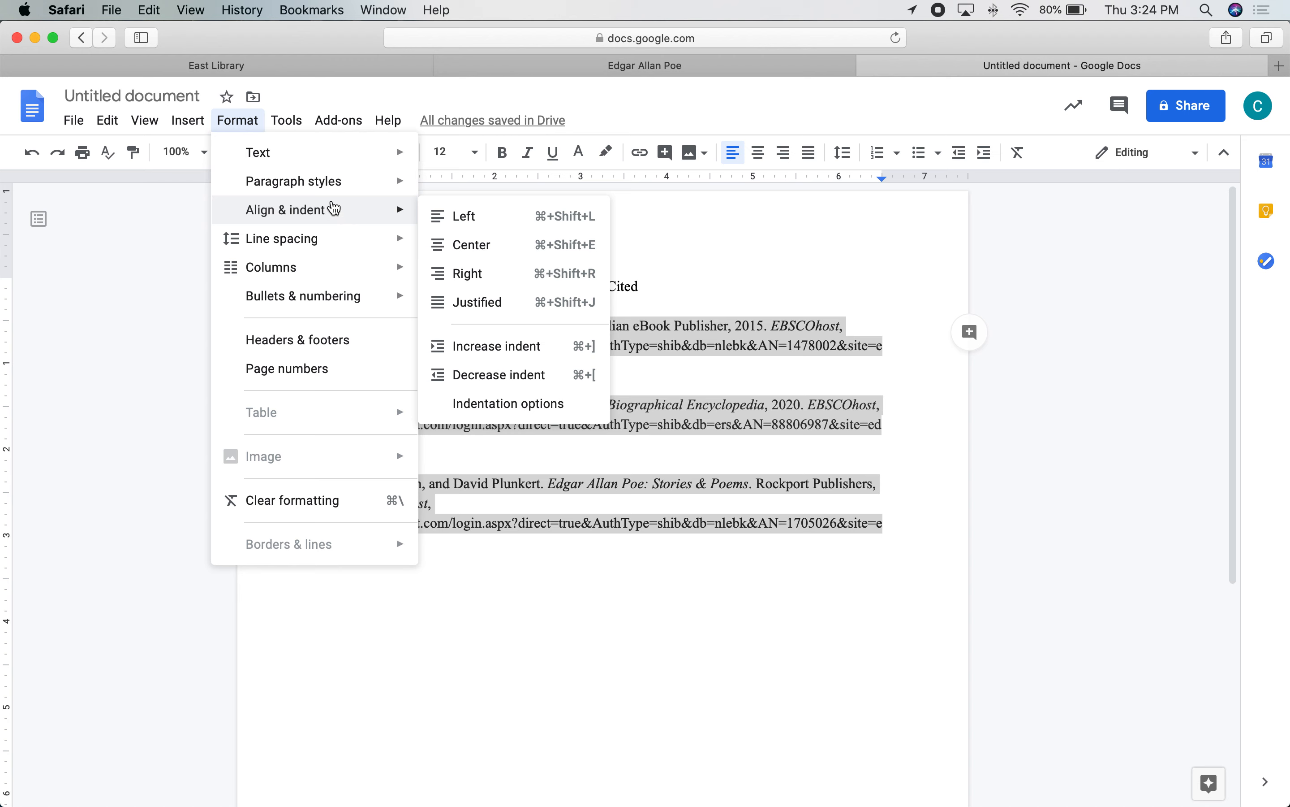
mouse_move(308, 227)
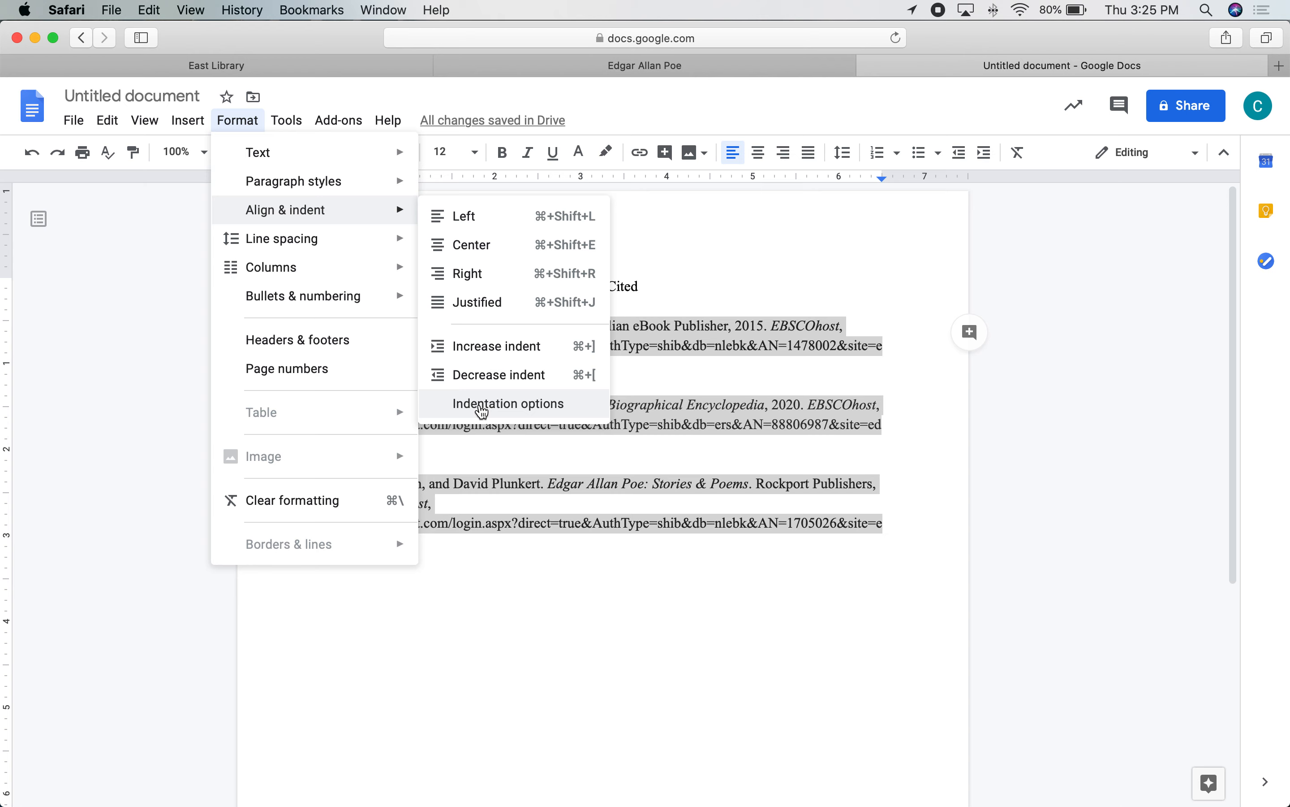
click(482, 406)
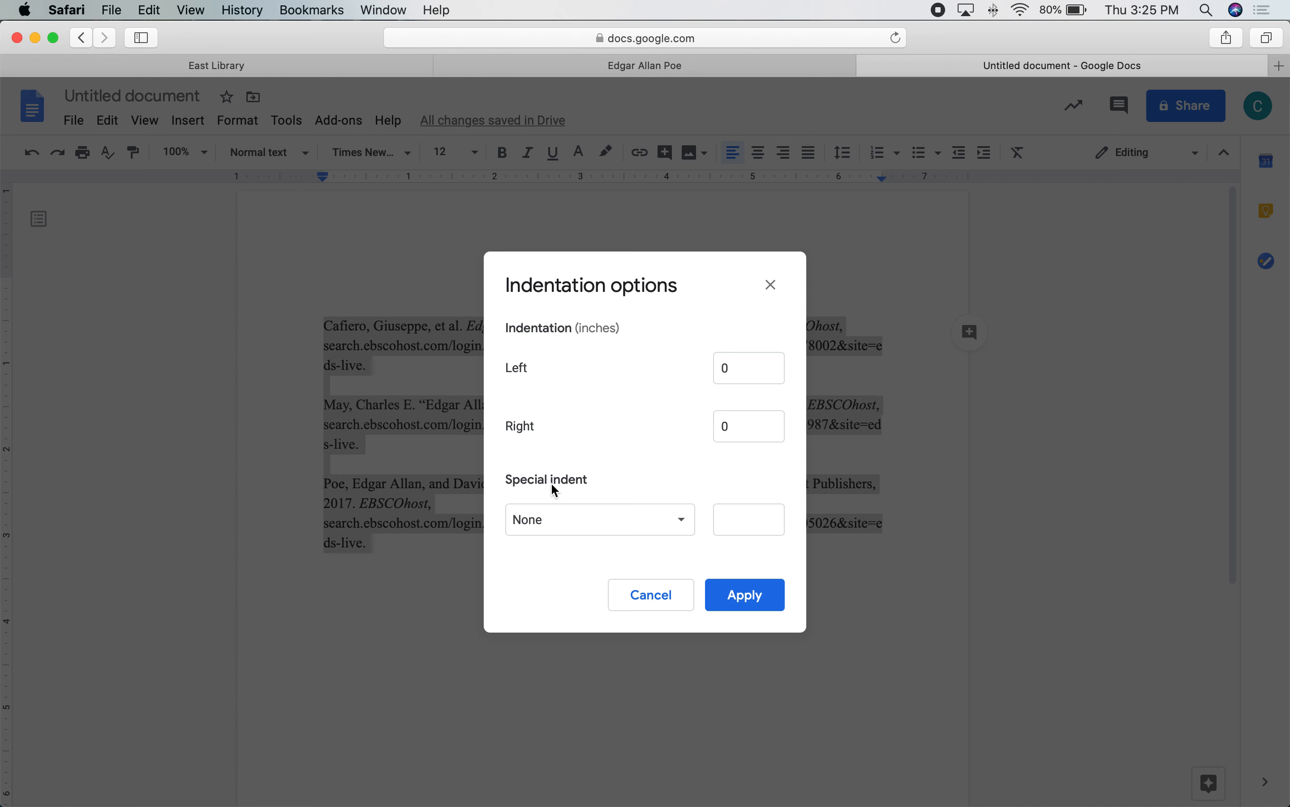
click(614, 539)
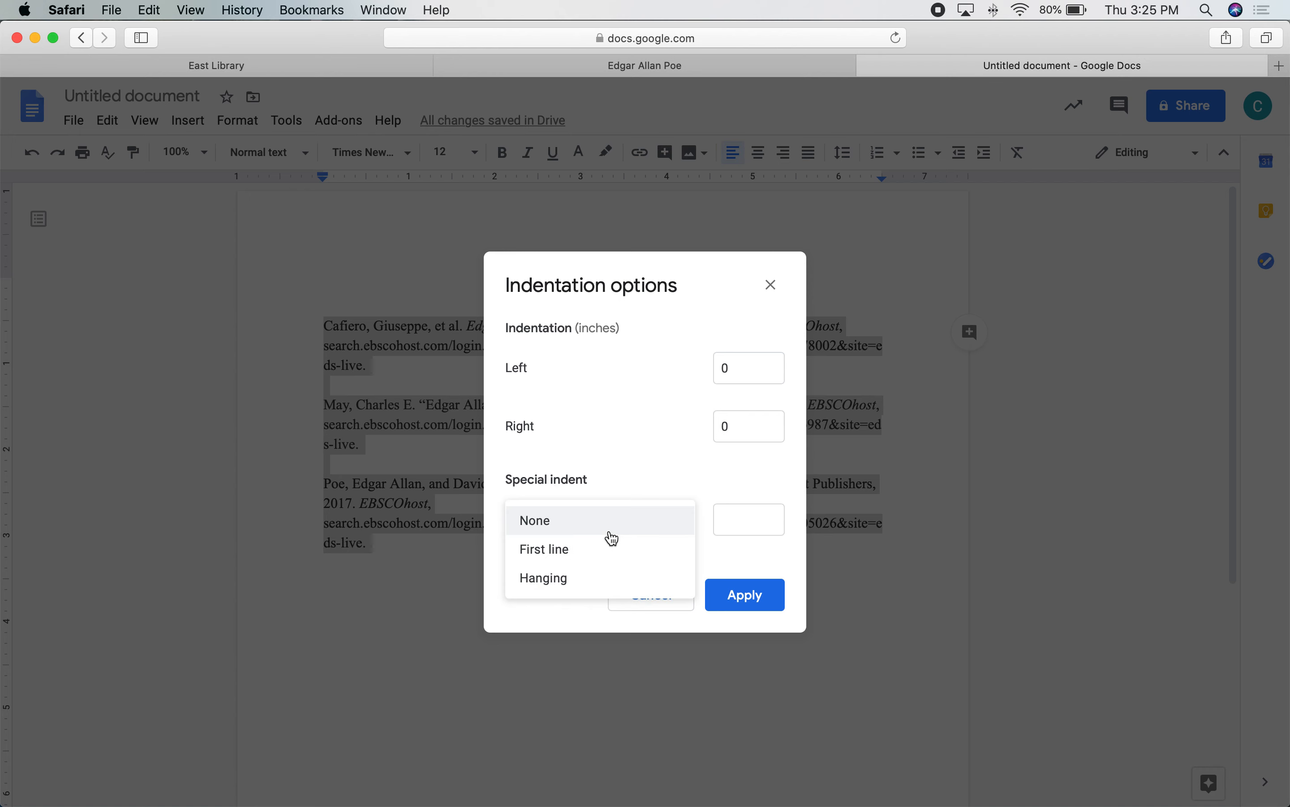
click(597, 580)
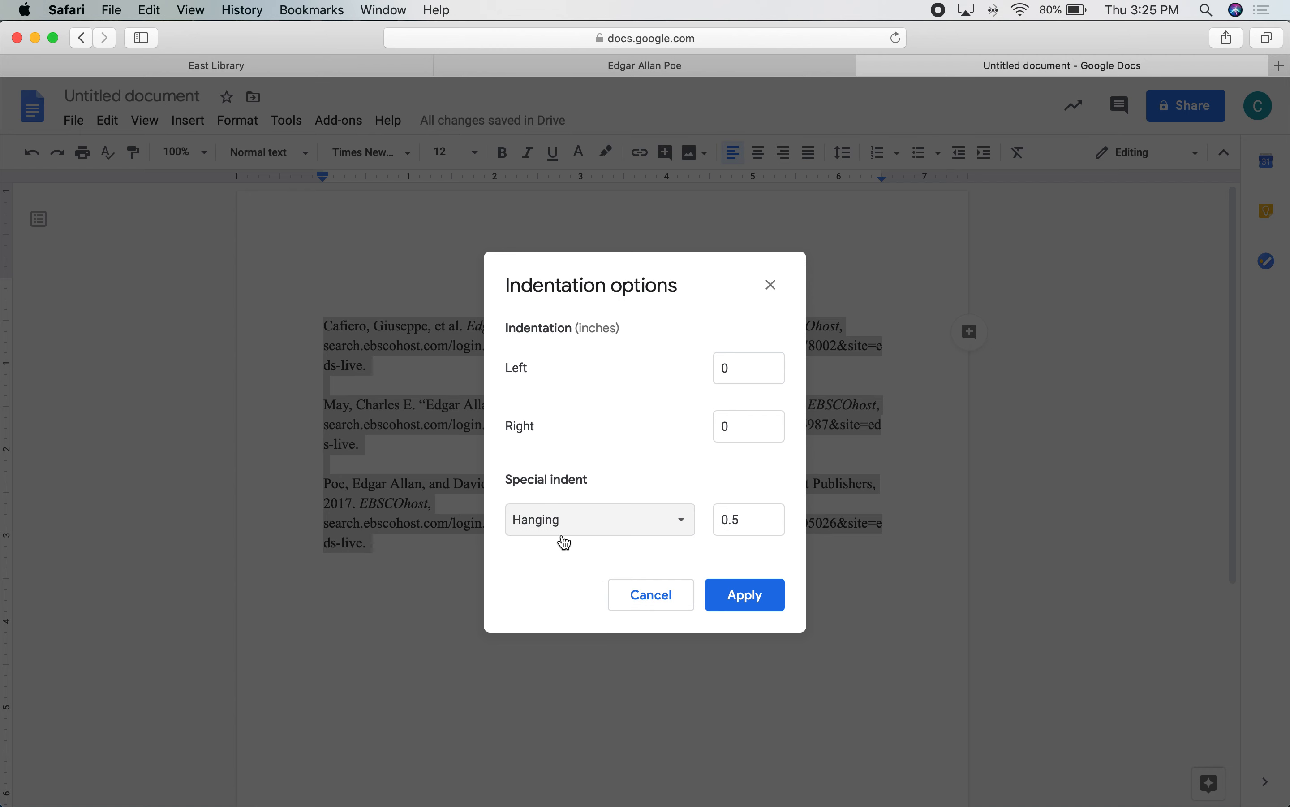
click(773, 524)
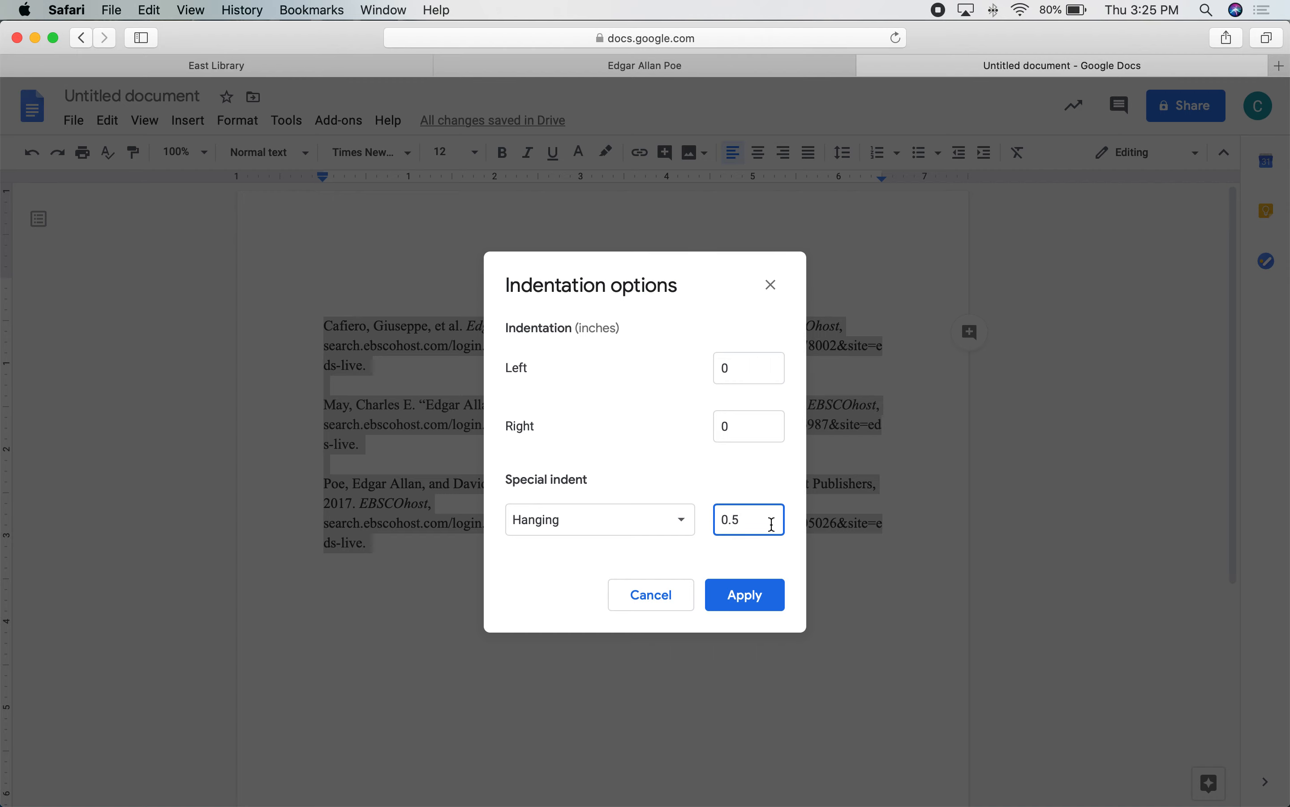
click(749, 595)
click(750, 594)
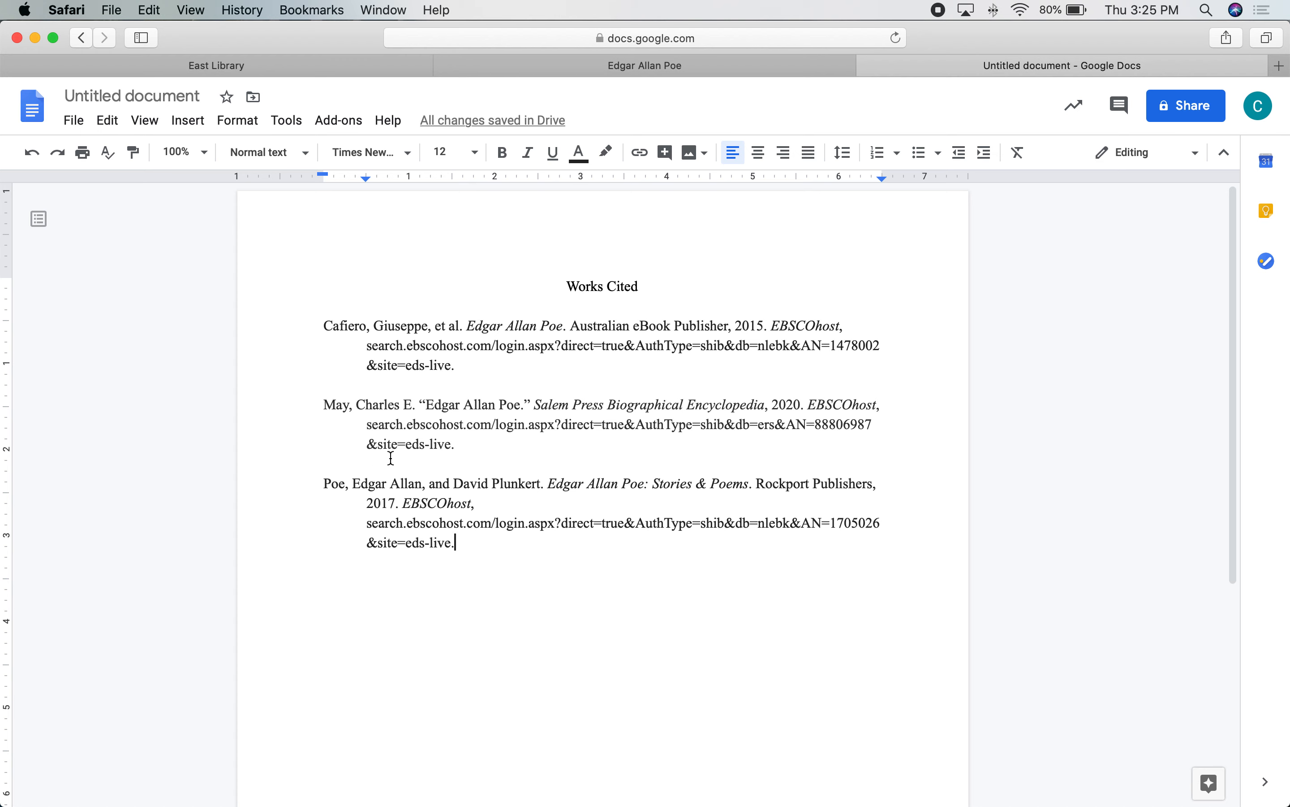
click(499, 507)
click(490, 502)
click(546, 287)
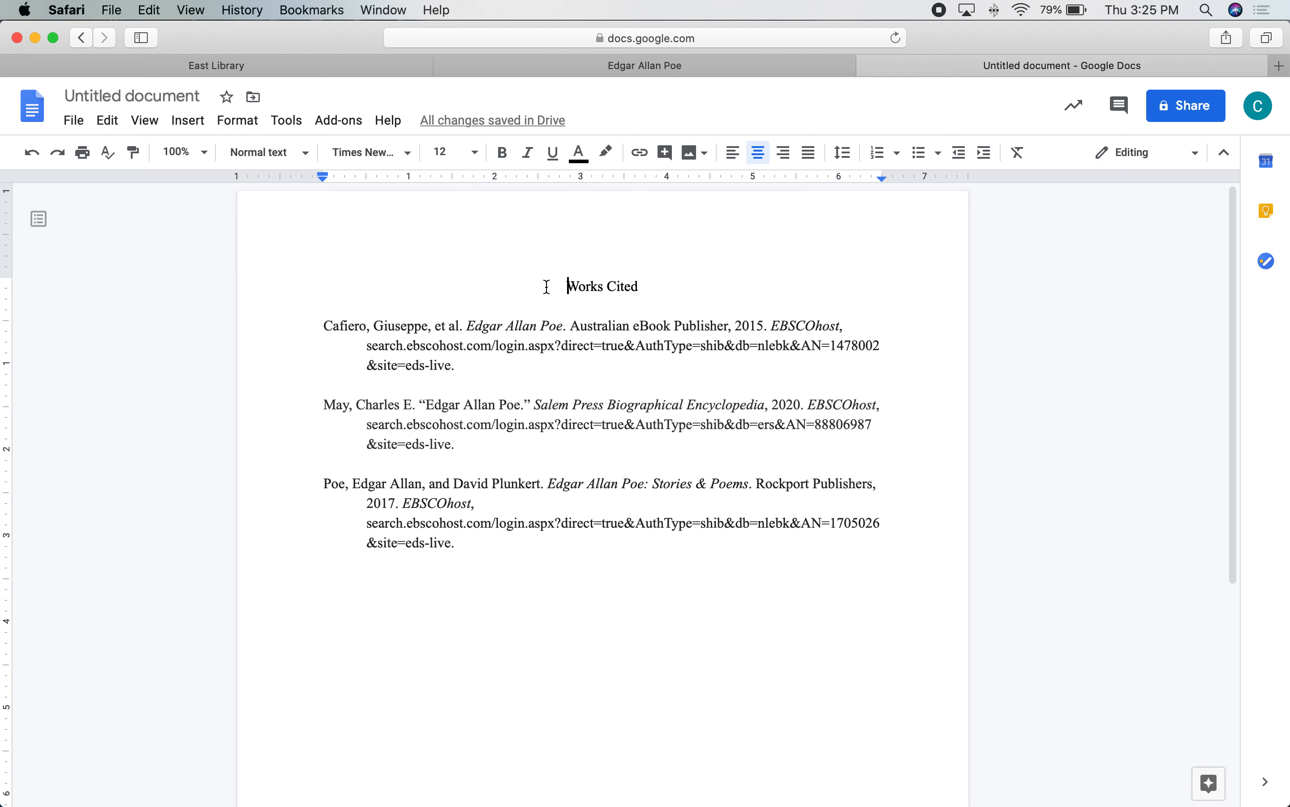